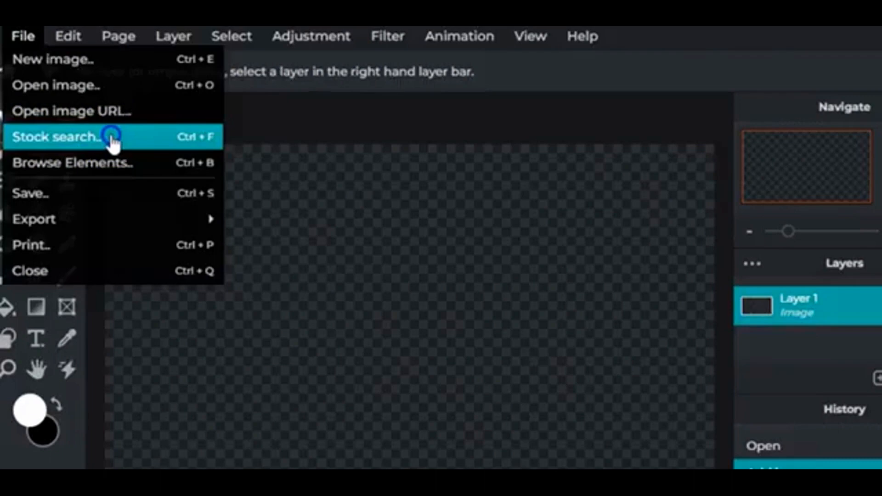
Search stock images for 'cake' and open the pink-and-blue cupcake photo at Web size, 1280 x 1082
{"action": "left_click", "coordinate": [112, 137]}
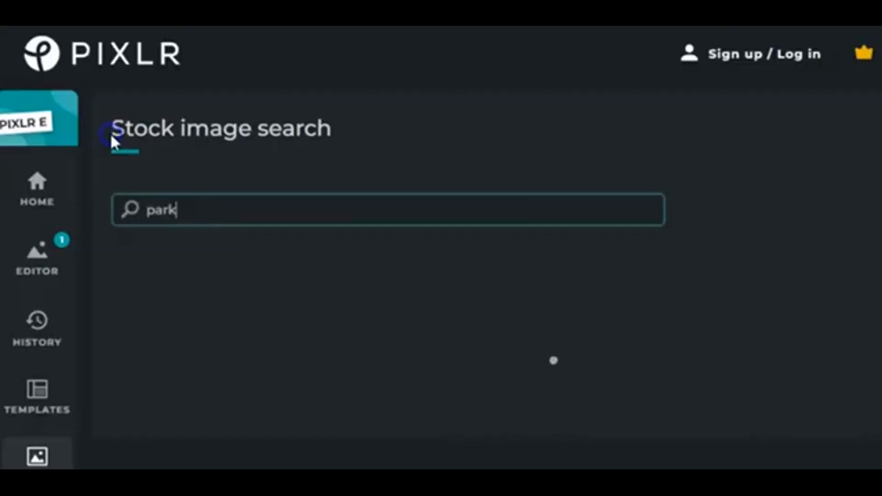
{"action": "key", "text": "Return"}
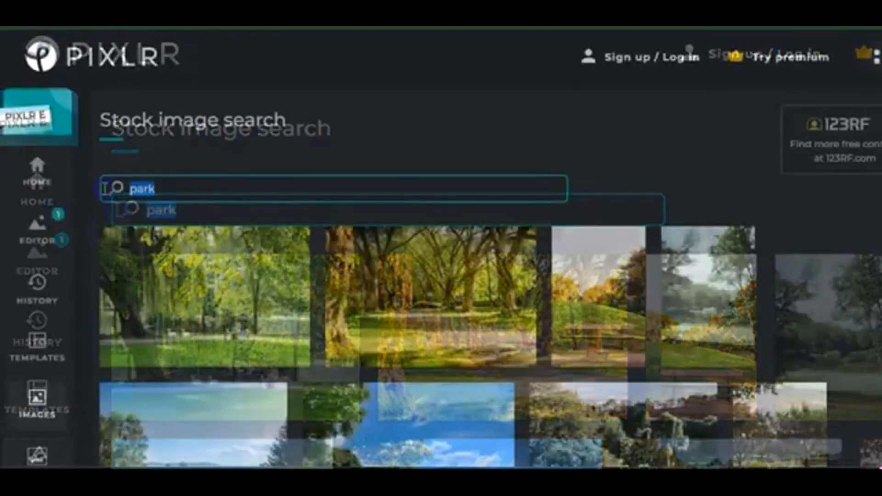
{"action": "type", "text": "c"}
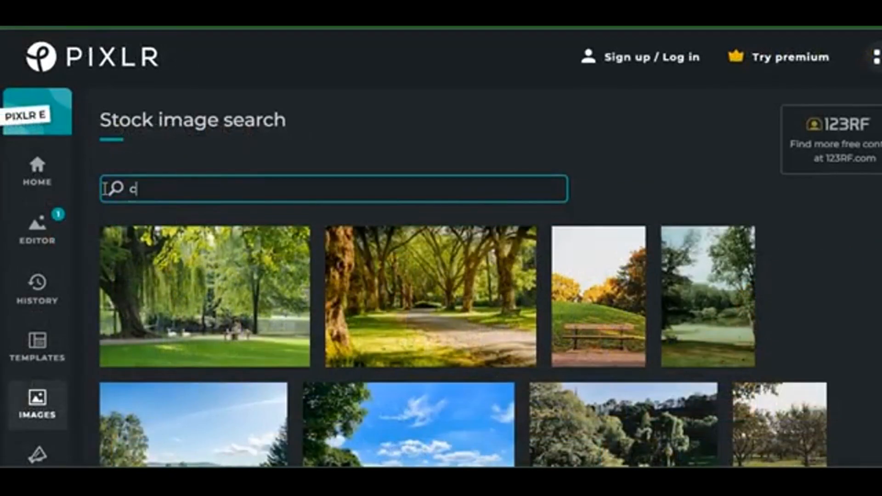
{"action": "type", "text": "ake"}
{"action": "key", "text": "Return"}
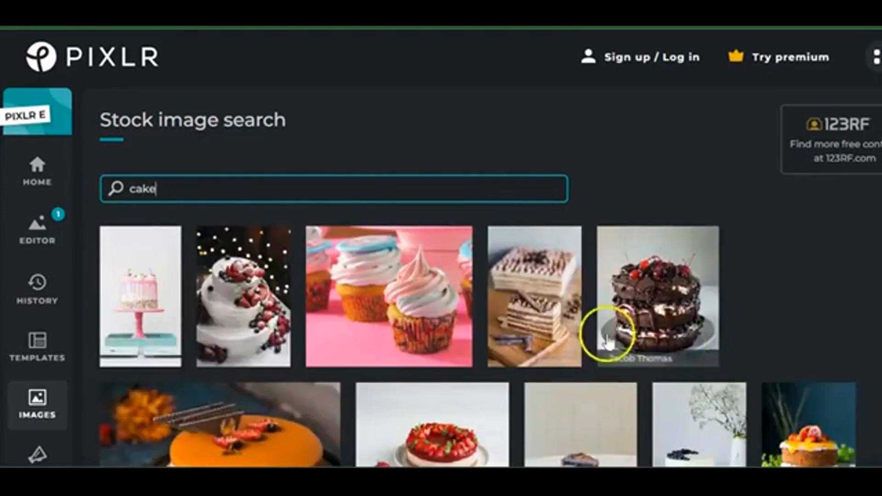
{"action": "left_click", "coordinate": [391, 290]}
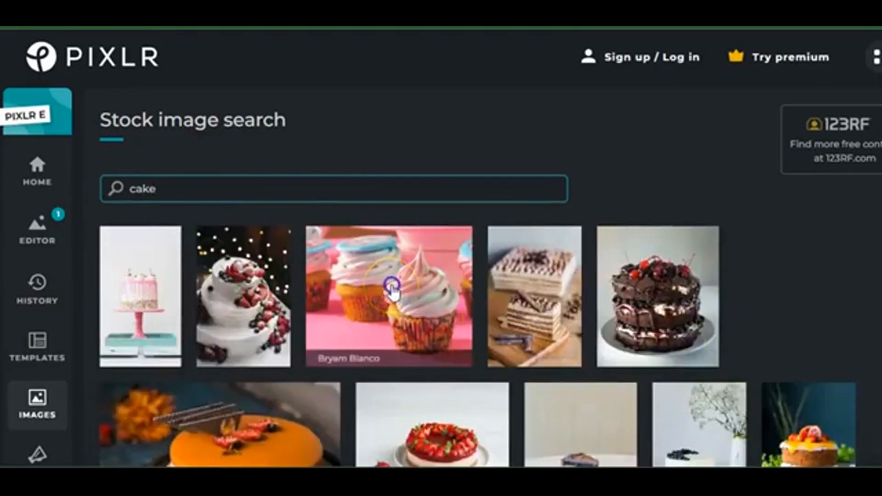
{"action": "left_click", "coordinate": [600, 249]}
{"action": "left_click", "coordinate": [601, 389]}
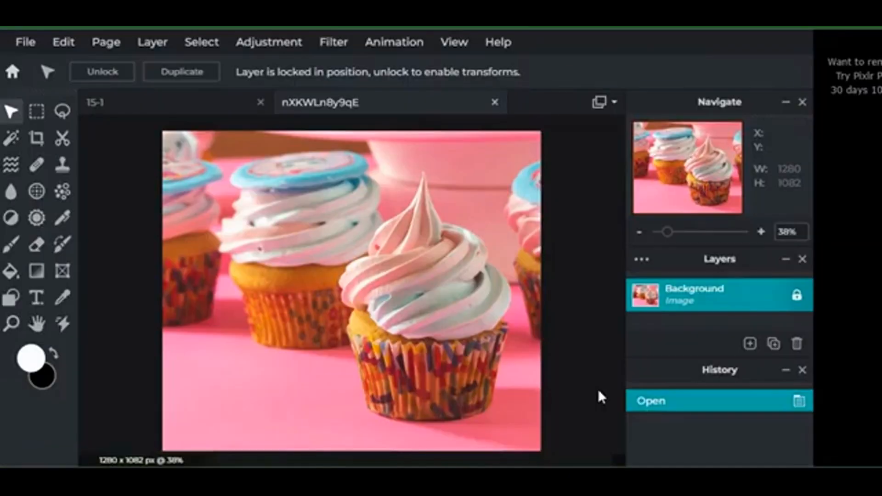
{"action": "left_click", "coordinate": [173, 298]}
View the File > Export choices, then close the menu without exporting
{"action": "left_click", "coordinate": [25, 43]}
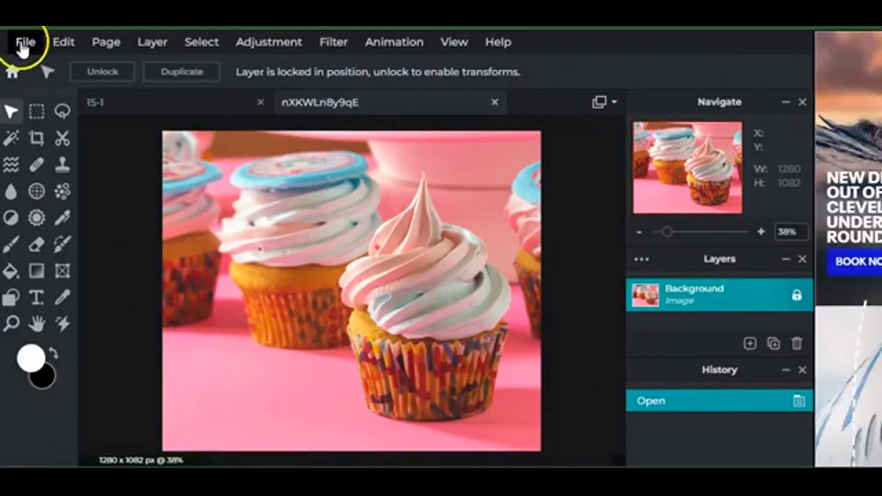
{"action": "left_click", "coordinate": [63, 199]}
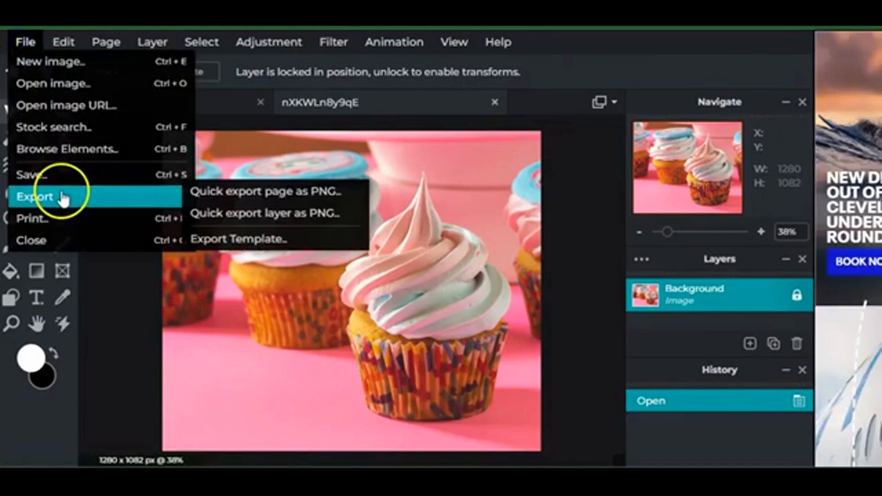
{"action": "left_click", "coordinate": [234, 201]}
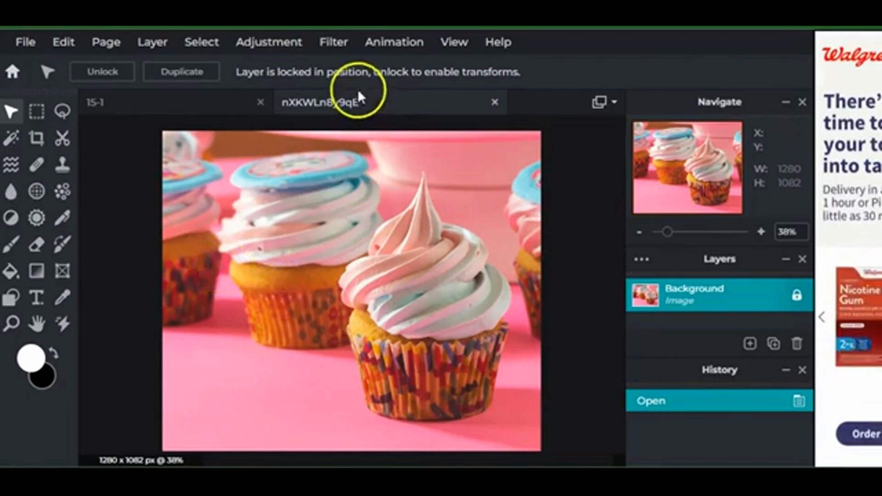
Apply the Creative > Kaleidoscope filter at Amount 4 with 0% stretch, after comparing with the original
{"action": "left_click", "coordinate": [334, 42]}
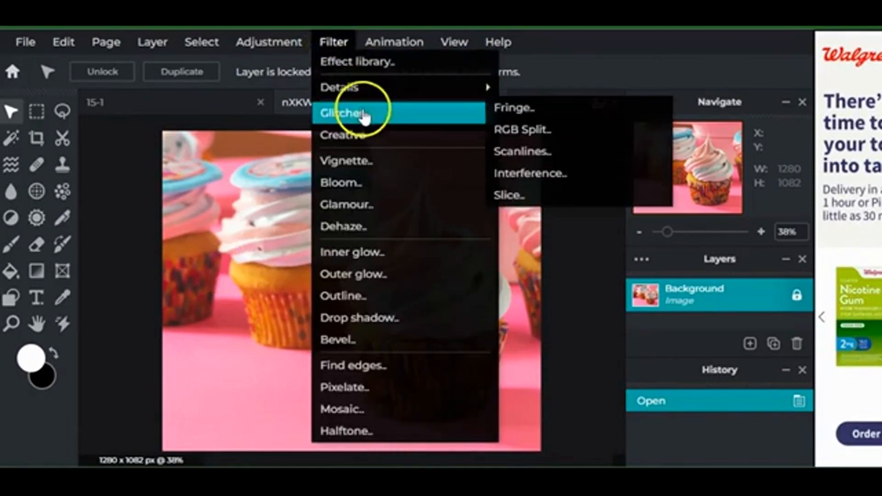
{"action": "mouse_move", "coordinate": [370, 135]}
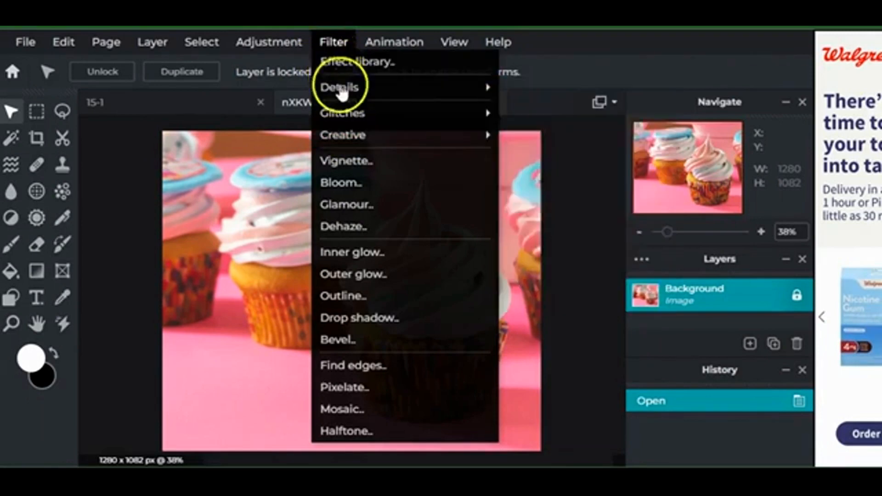
{"action": "left_click", "coordinate": [556, 194]}
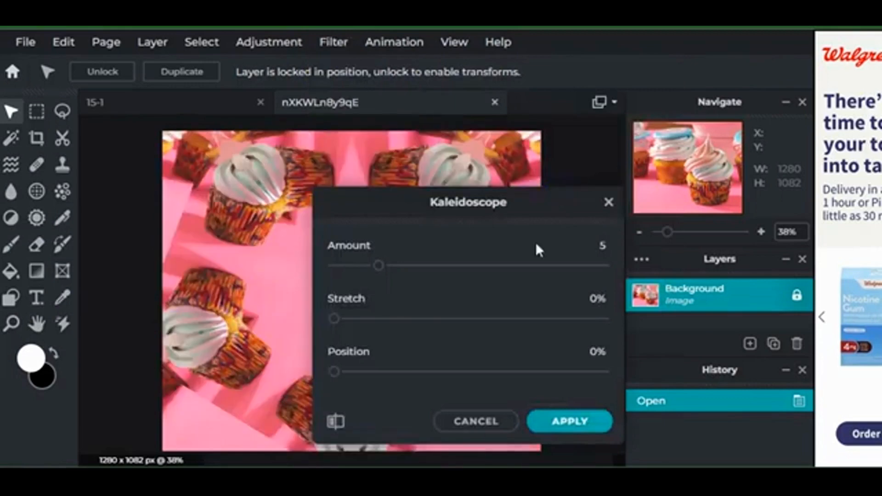
{"action": "left_click_drag", "start_coordinate": [489, 223], "coordinate": [750, 85]}
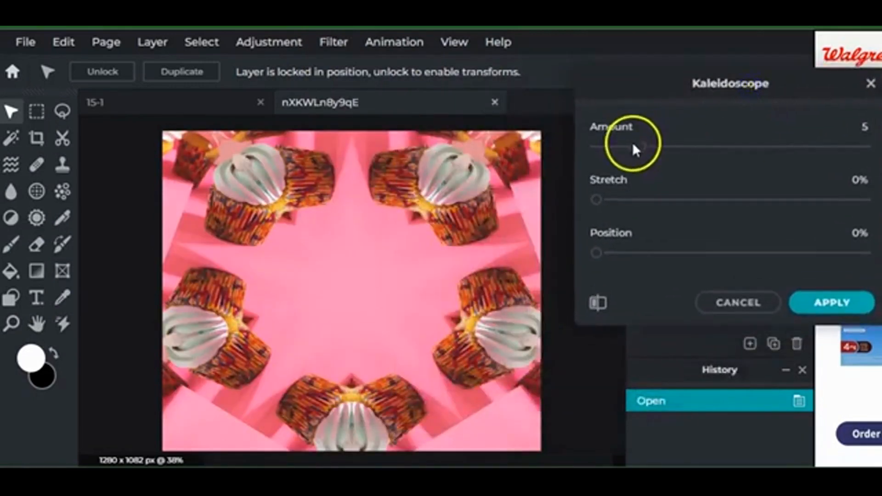
{"action": "left_click_drag", "start_coordinate": [671, 151], "coordinate": [628, 167]}
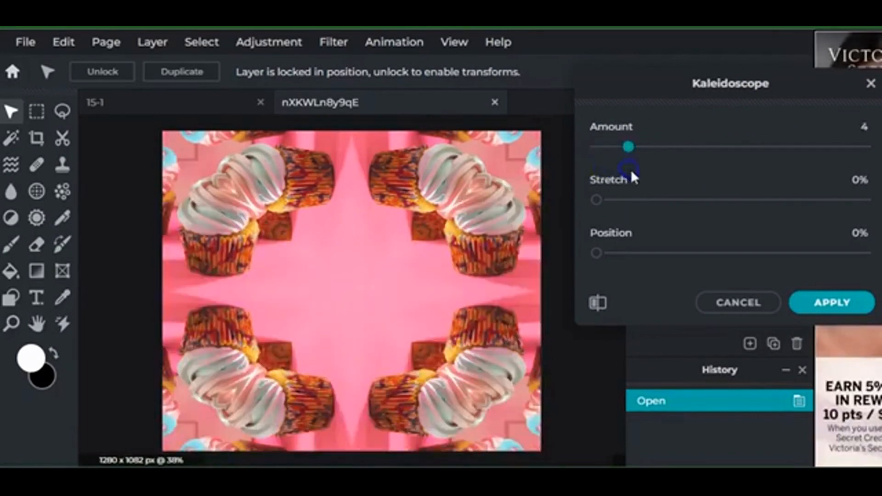
{"action": "mouse_move", "coordinate": [597, 200]}
{"action": "left_mouse_down"}
{"action": "mouse_move", "coordinate": [670, 208]}
{"action": "mouse_move", "coordinate": [595, 203]}
{"action": "left_mouse_up"}
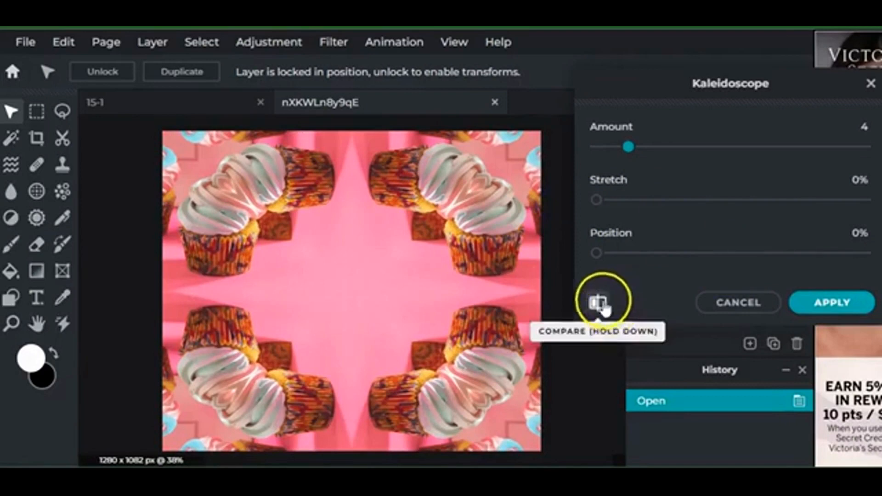
{"action": "left_click", "coordinate": [600, 305]}
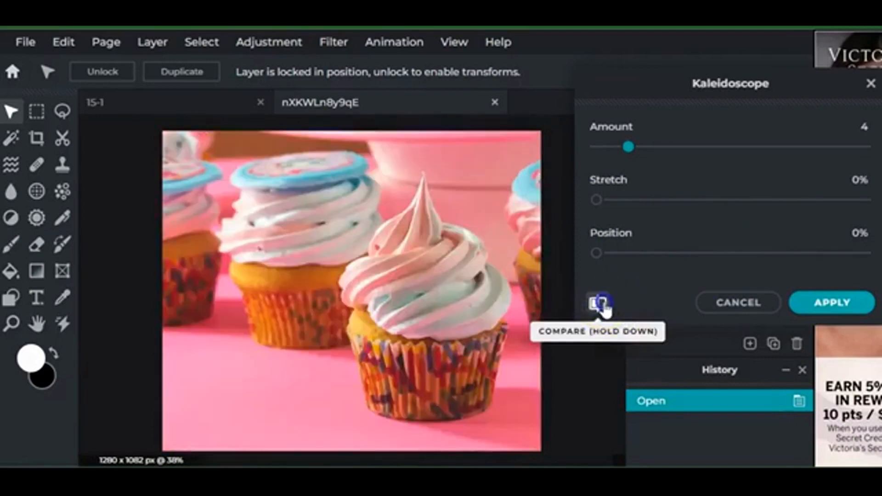
{"action": "left_click", "coordinate": [605, 308]}
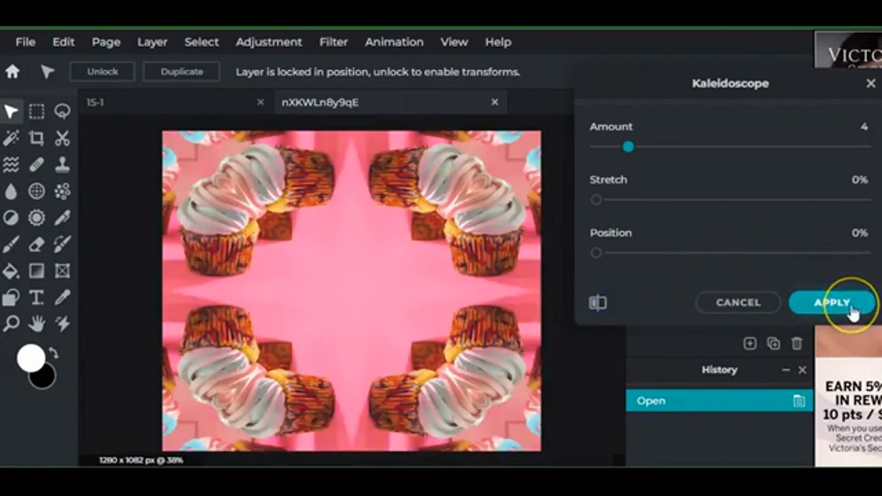
{"action": "left_click", "coordinate": [832, 303]}
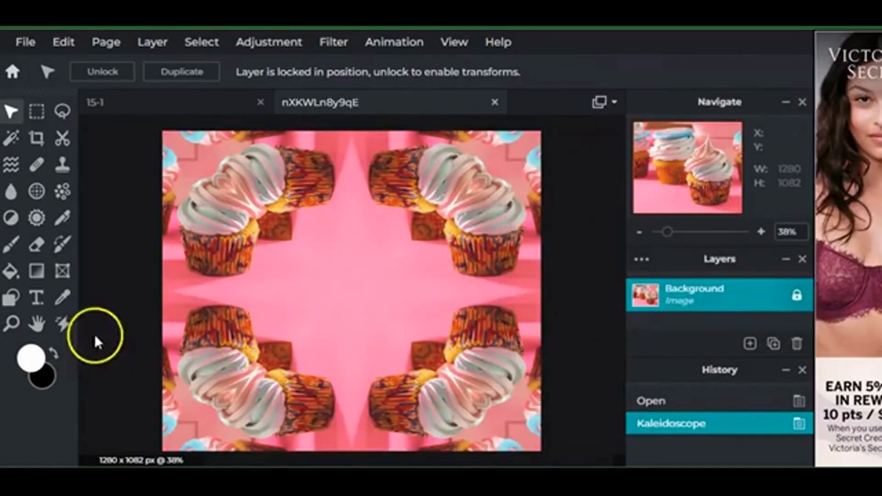
Add a white text layer reading 'Mr Mac is Crazy!' across the middle of the image
{"action": "left_click", "coordinate": [35, 302]}
{"action": "left_click", "coordinate": [271, 281]}
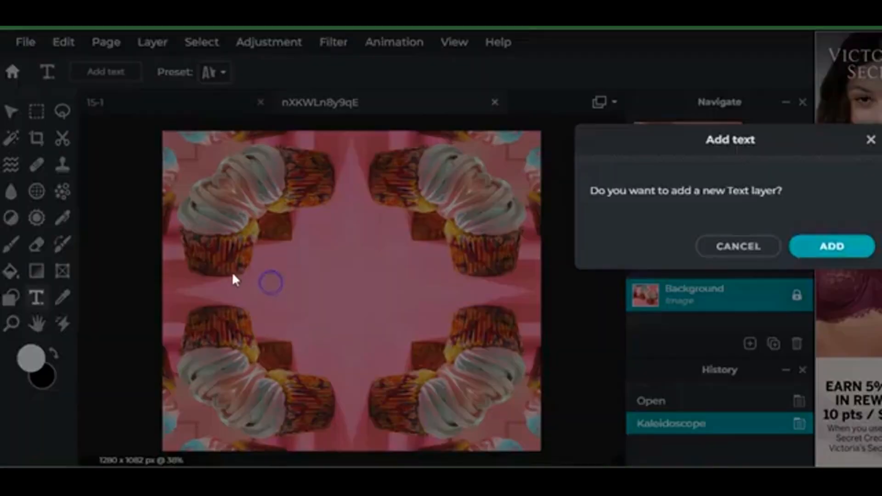
{"action": "left_click", "coordinate": [850, 247]}
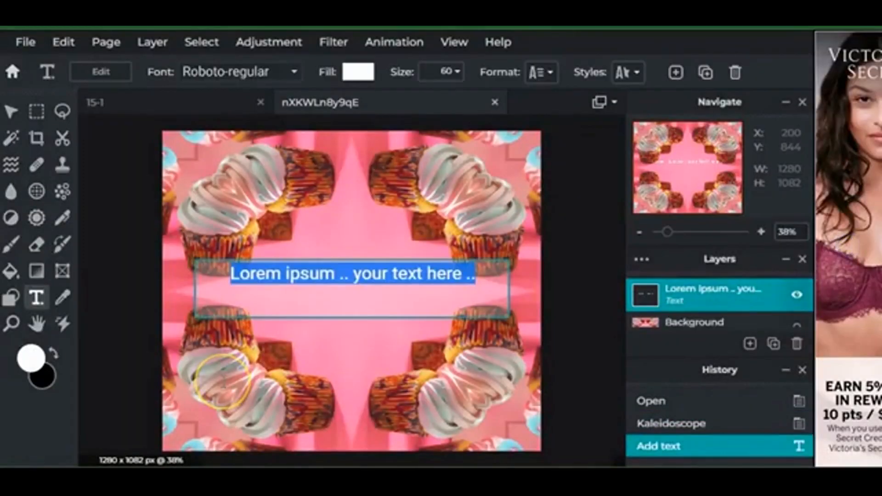
{"action": "type", "text": "Mr"}
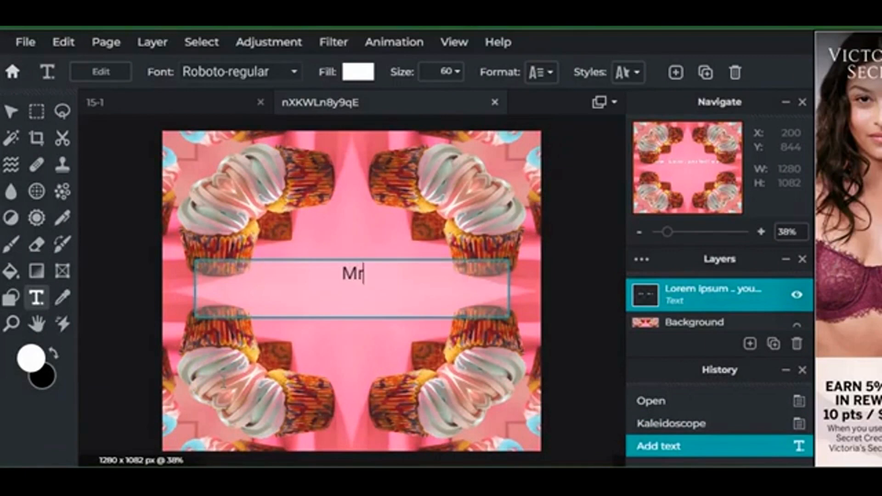
{"action": "type", "text": " Ma"}
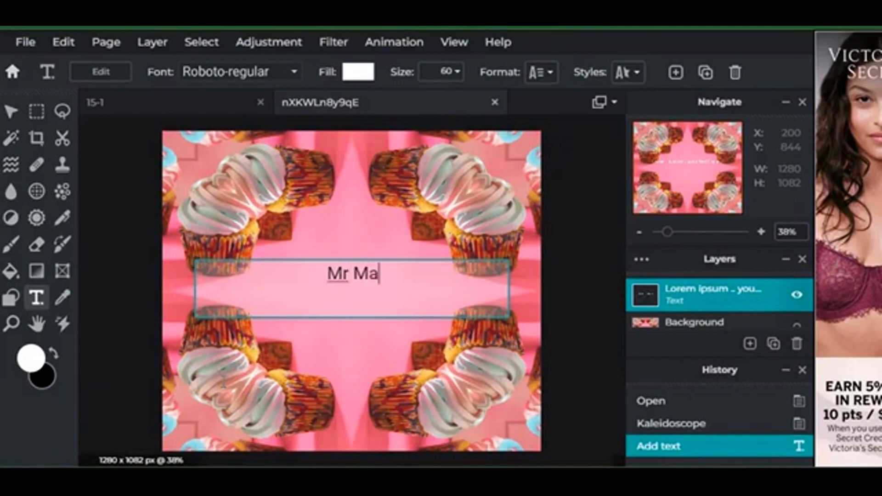
{"action": "type", "text": "c is"}
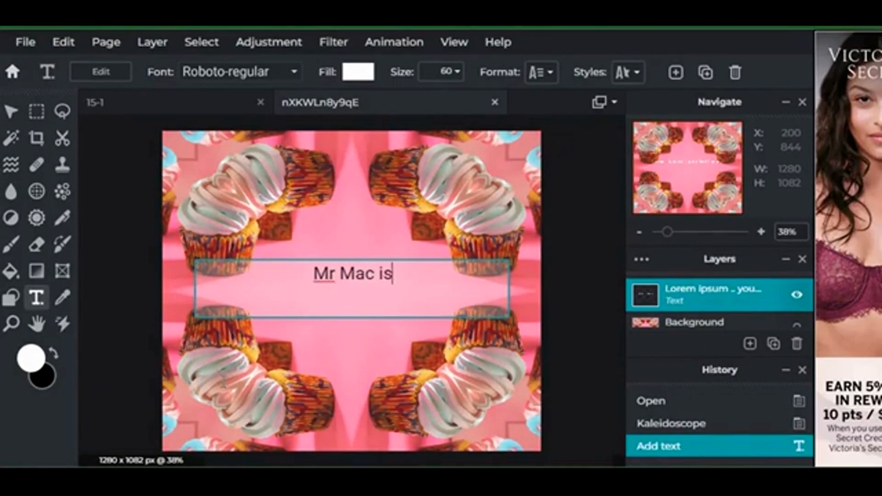
{"action": "type", "text": " Crazy!"}
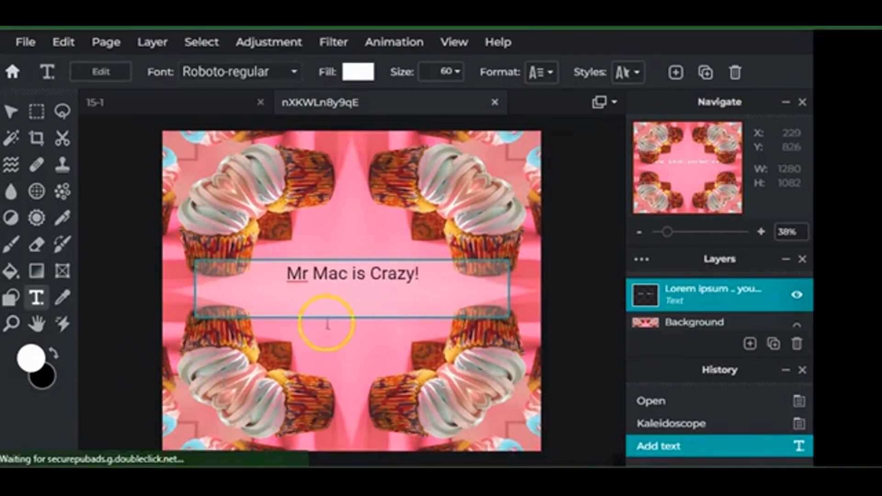
Commit the caption and view the File > Export options, closing them without exporting
{"action": "left_click", "coordinate": [25, 42]}
{"action": "mouse_move", "coordinate": [113, 202]}
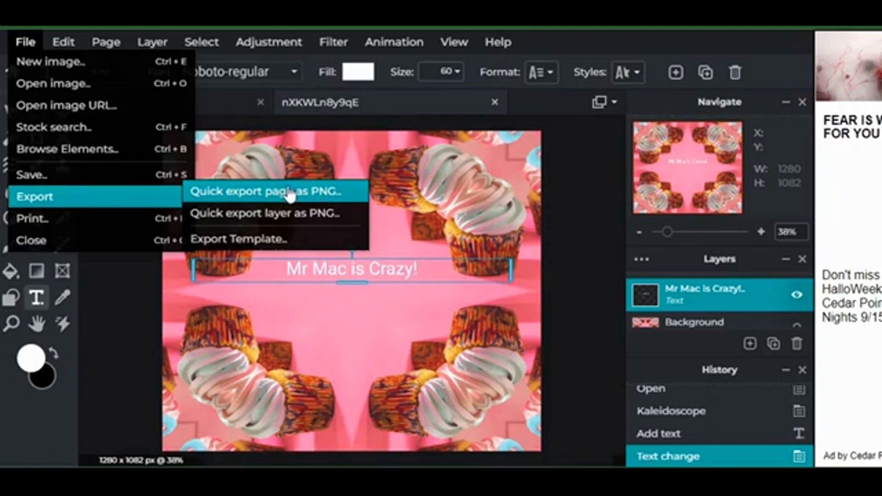
{"action": "left_click", "coordinate": [415, 141]}
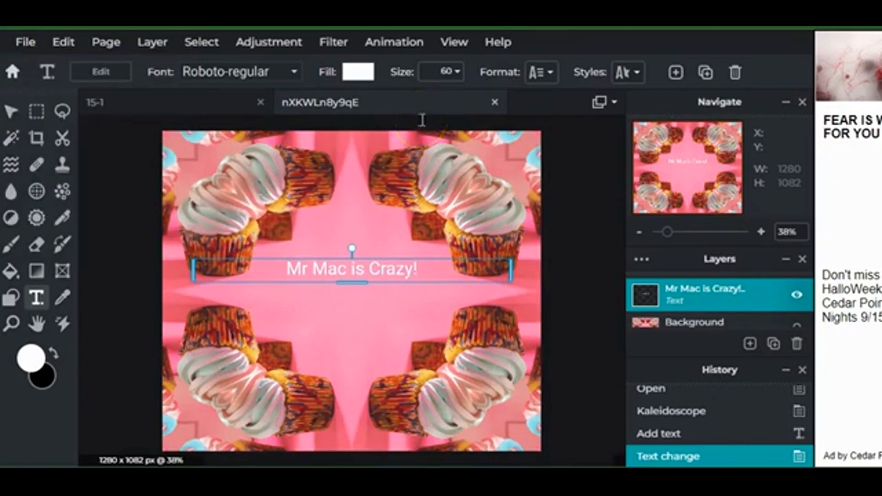
Drag the 'Mr Mac is Crazy!' caption slightly lower to Y 473 with the Arrange tool
{"action": "left_click", "coordinate": [11, 111]}
{"action": "left_click", "coordinate": [125, 187]}
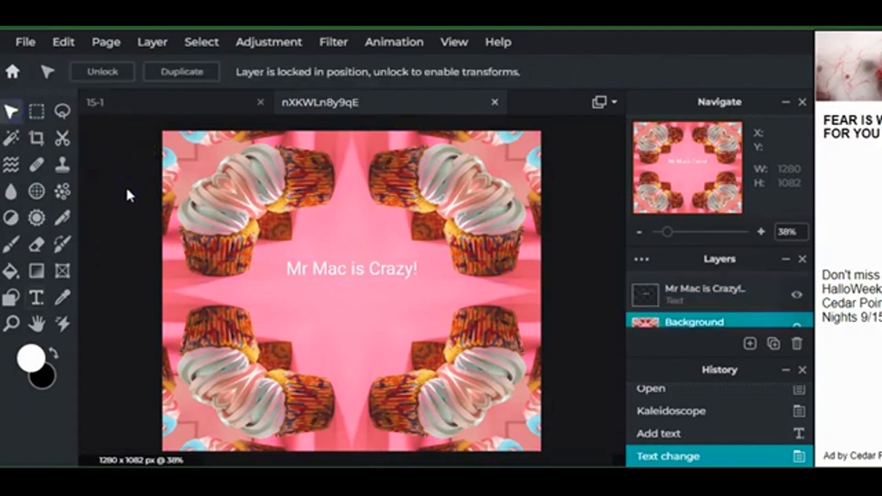
{"action": "left_click", "coordinate": [370, 268]}
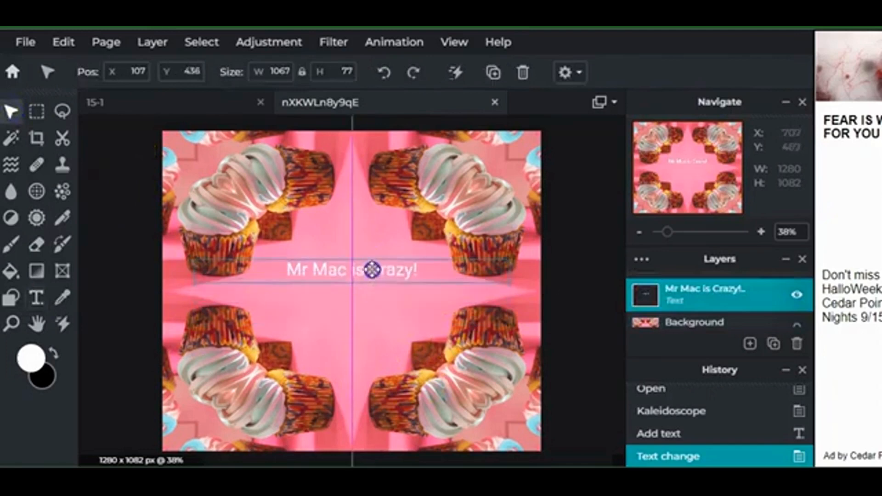
{"action": "left_click_drag", "start_coordinate": [372, 269], "coordinate": [366, 280]}
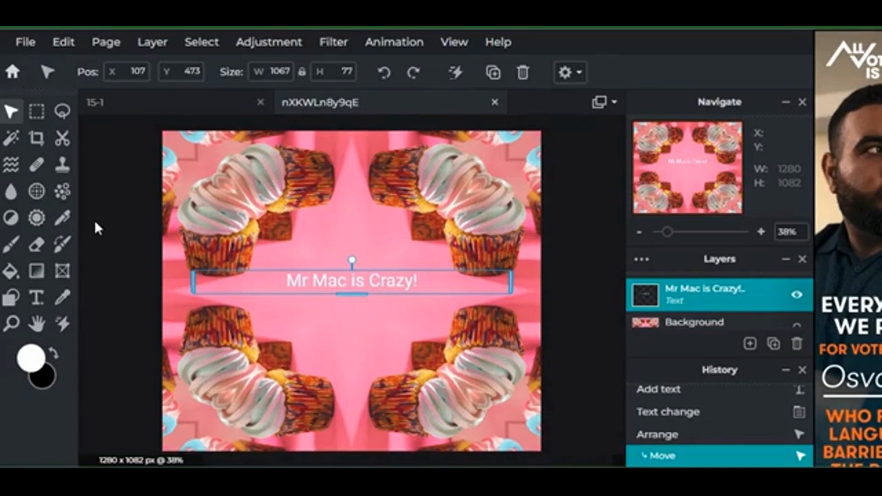
{"action": "left_click", "coordinate": [26, 43]}
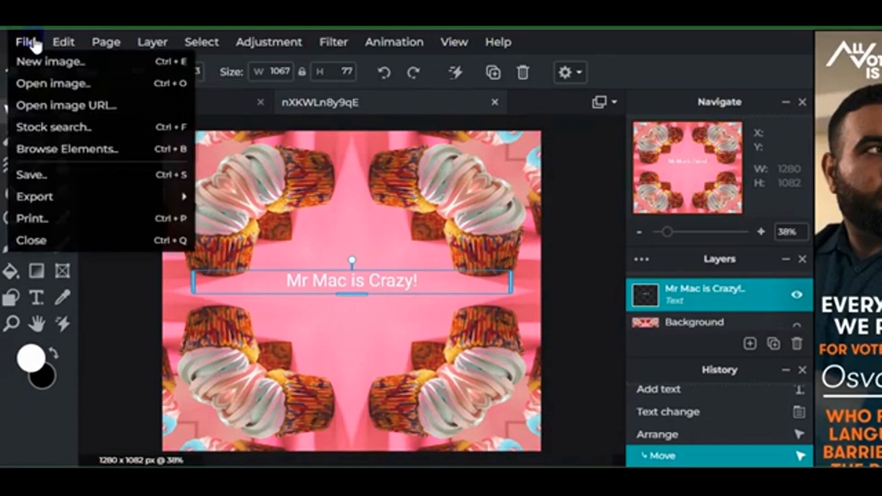
Search stock images for '2 people' and open the seaside bench photo at Web size, 1280 x 854
{"action": "left_click", "coordinate": [110, 131]}
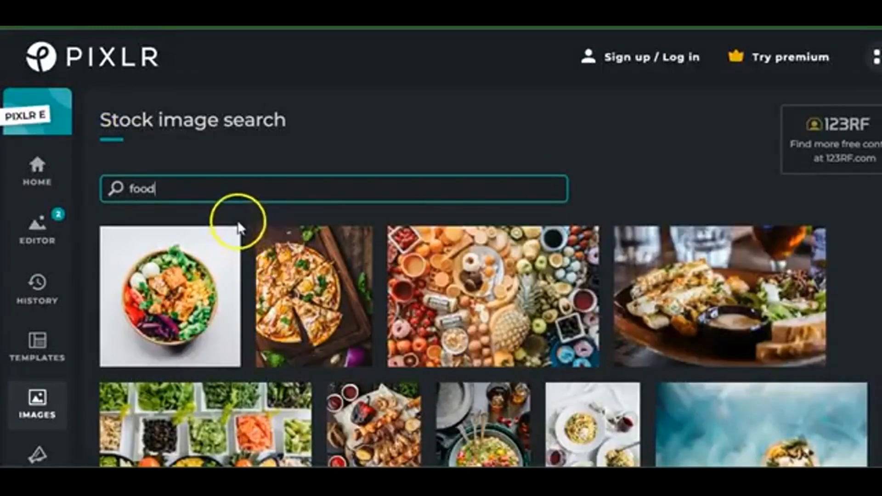
{"action": "key", "text": "ctrl+a"}
{"action": "type", "text": "2 people"}
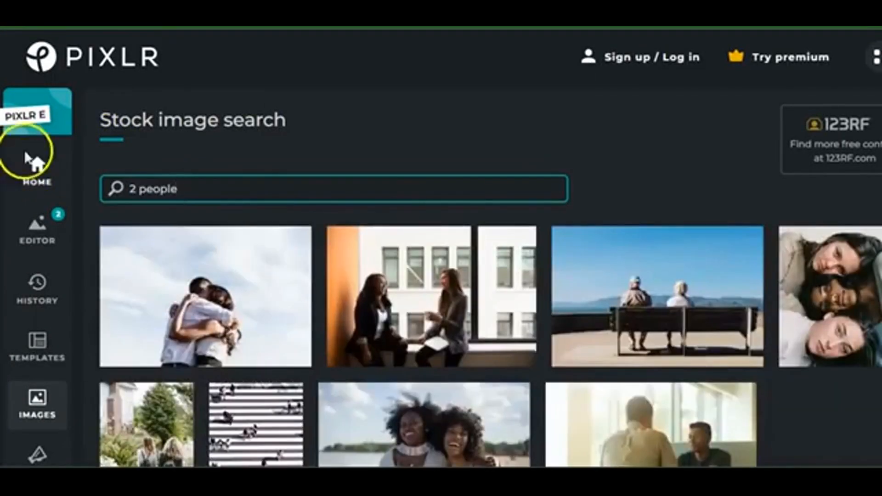
{"action": "scroll", "coordinate": [503, 399], "scroll_direction": "down", "scroll_amount": 3}
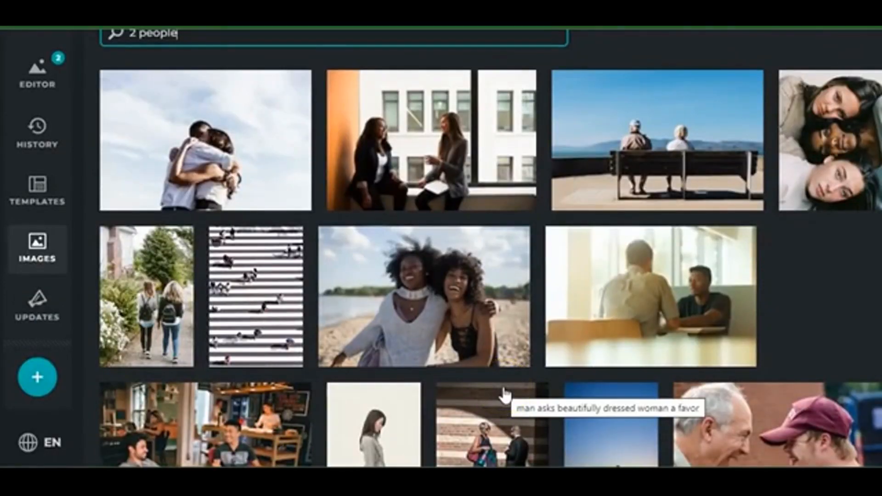
{"action": "left_click", "coordinate": [669, 134]}
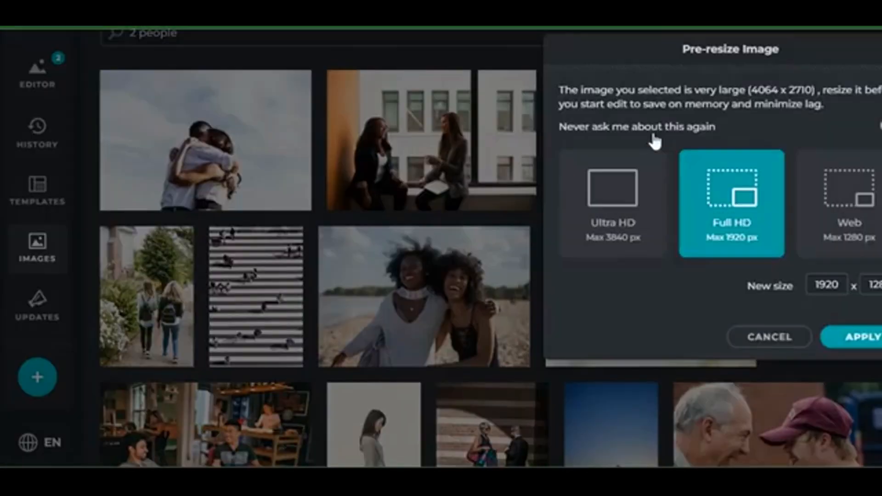
{"action": "left_click", "coordinate": [848, 214]}
{"action": "left_click", "coordinate": [852, 339]}
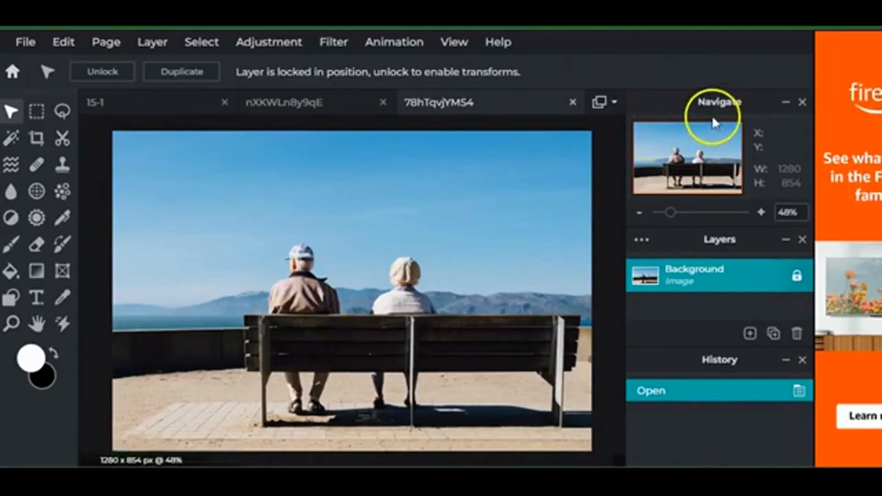
Clone sky from above over the left man's cap and shoulders
{"action": "left_click", "coordinate": [63, 167]}
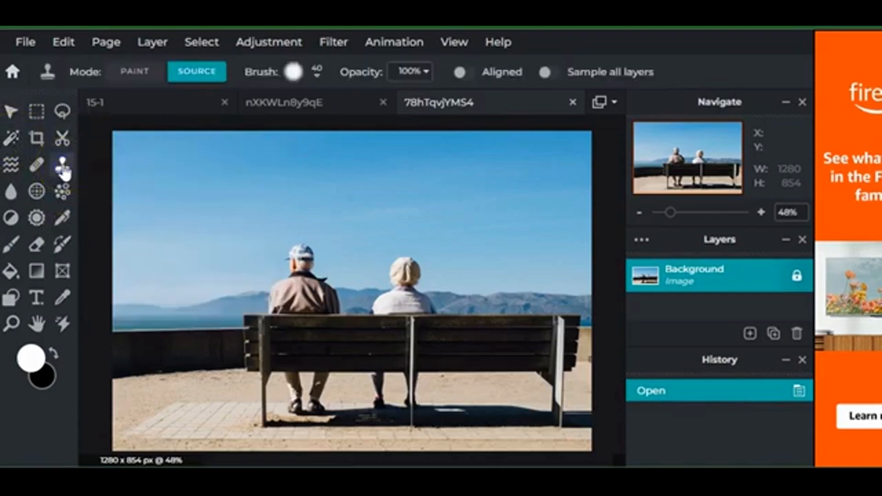
{"action": "left_click", "coordinate": [228, 215]}
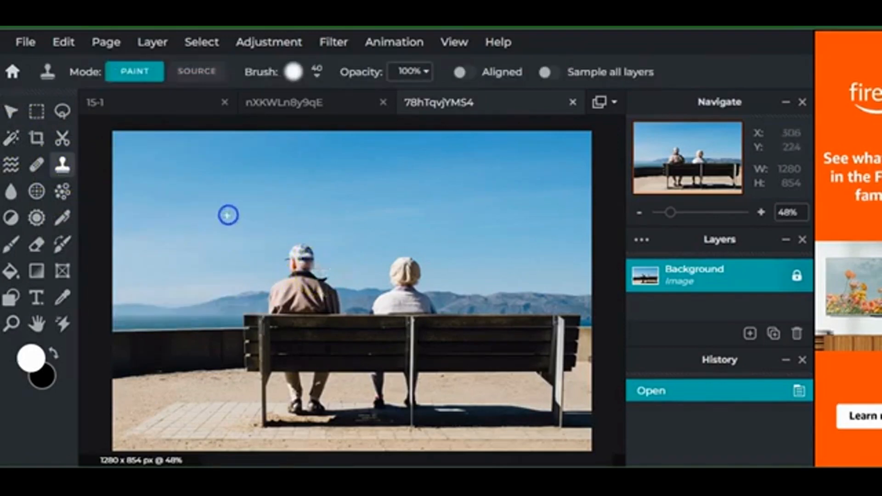
{"action": "mouse_move", "coordinate": [307, 259]}
{"action": "left_mouse_down"}
{"action": "mouse_move", "coordinate": [266, 255]}
{"action": "mouse_move", "coordinate": [335, 255]}
{"action": "mouse_move", "coordinate": [312, 250]}
{"action": "mouse_move", "coordinate": [315, 262]}
{"action": "mouse_move", "coordinate": [291, 265]}
{"action": "mouse_move", "coordinate": [311, 271]}
{"action": "mouse_move", "coordinate": [290, 273]}
{"action": "mouse_move", "coordinate": [313, 274]}
{"action": "mouse_move", "coordinate": [274, 289]}
{"action": "mouse_move", "coordinate": [317, 284]}
{"action": "mouse_move", "coordinate": [346, 296]}
{"action": "left_mouse_up"}
{"action": "left_click", "coordinate": [261, 301]}
{"action": "left_click", "coordinate": [366, 252]}
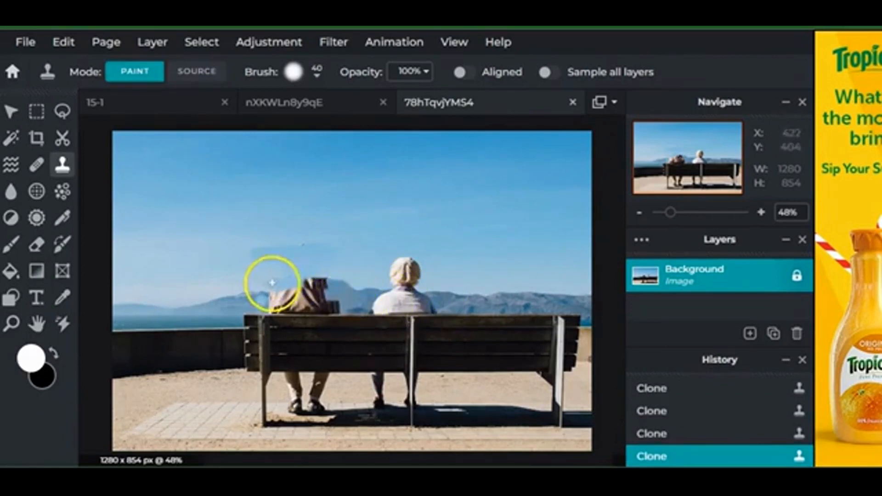
Clone hillside and sky from lower source points over the area beside and above the bag
{"action": "left_click", "coordinate": [246, 272], "text": "ctrl"}
{"action": "mouse_move", "coordinate": [281, 295]}
{"action": "left_mouse_down"}
{"action": "mouse_move", "coordinate": [260, 301]}
{"action": "mouse_move", "coordinate": [262, 290]}
{"action": "mouse_move", "coordinate": [299, 301]}
{"action": "mouse_move", "coordinate": [307, 294]}
{"action": "mouse_move", "coordinate": [245, 301]}
{"action": "left_mouse_up"}
{"action": "left_click", "coordinate": [236, 280], "text": "ctrl"}
{"action": "left_click", "coordinate": [242, 299], "text": "ctrl"}
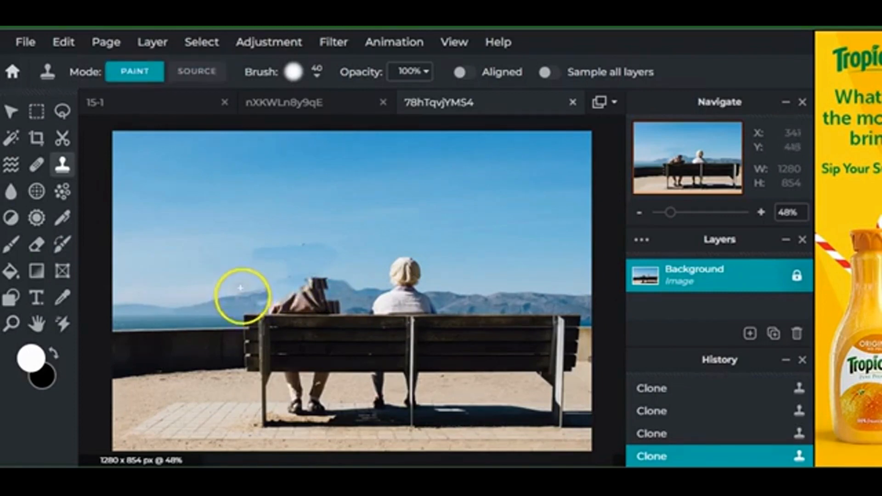
{"action": "left_click", "coordinate": [238, 301], "text": "ctrl"}
{"action": "mouse_move", "coordinate": [299, 307]}
{"action": "left_mouse_down"}
{"action": "mouse_move", "coordinate": [322, 281]}
{"action": "mouse_move", "coordinate": [309, 281]}
{"action": "mouse_move", "coordinate": [334, 280]}
{"action": "mouse_move", "coordinate": [313, 292]}
{"action": "mouse_move", "coordinate": [312, 310]}
{"action": "mouse_move", "coordinate": [258, 308]}
{"action": "left_mouse_up"}
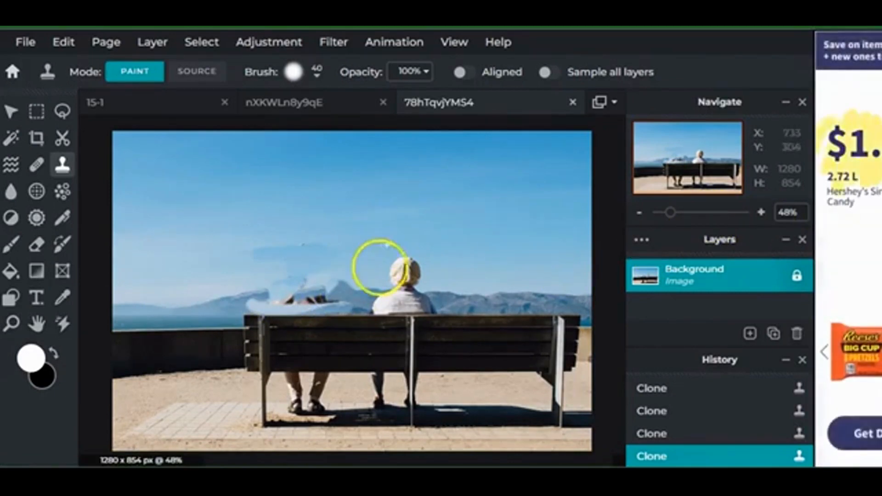
Quick-export the retouched bench photo as a PNG
{"action": "left_click", "coordinate": [26, 44]}
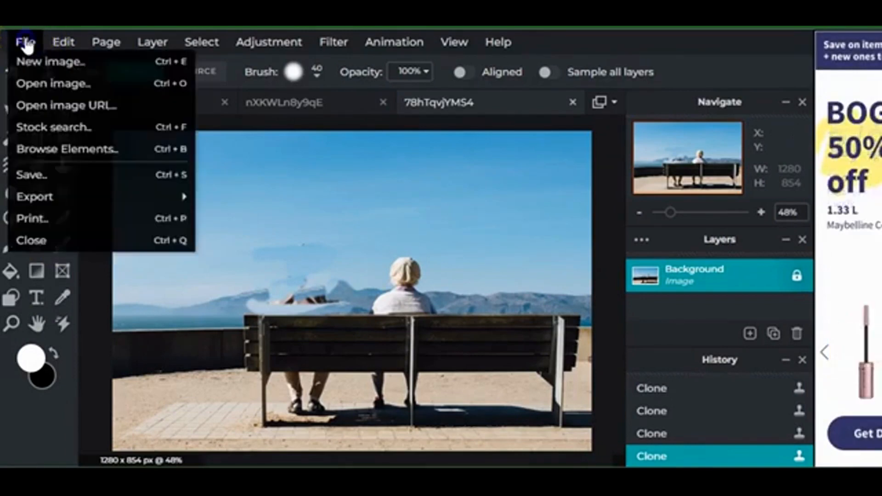
{"action": "left_click", "coordinate": [73, 204]}
{"action": "left_click", "coordinate": [27, 41]}
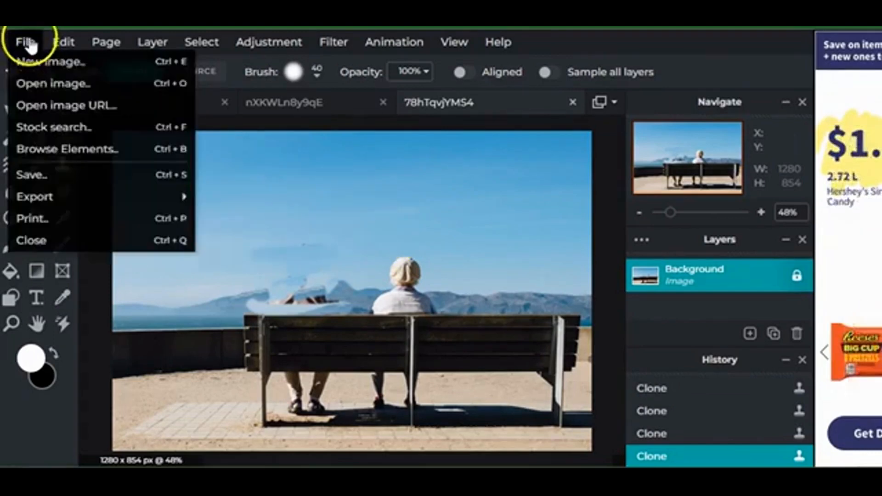
{"action": "mouse_move", "coordinate": [114, 197]}
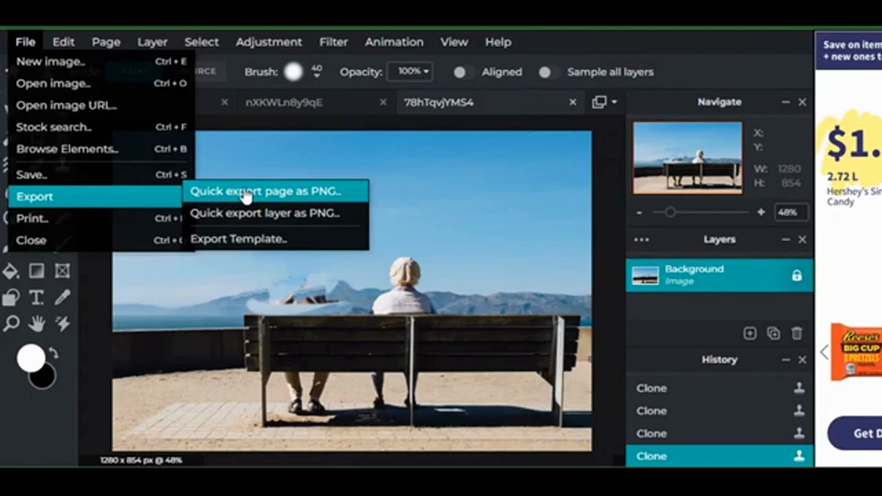
{"action": "left_click", "coordinate": [246, 195]}
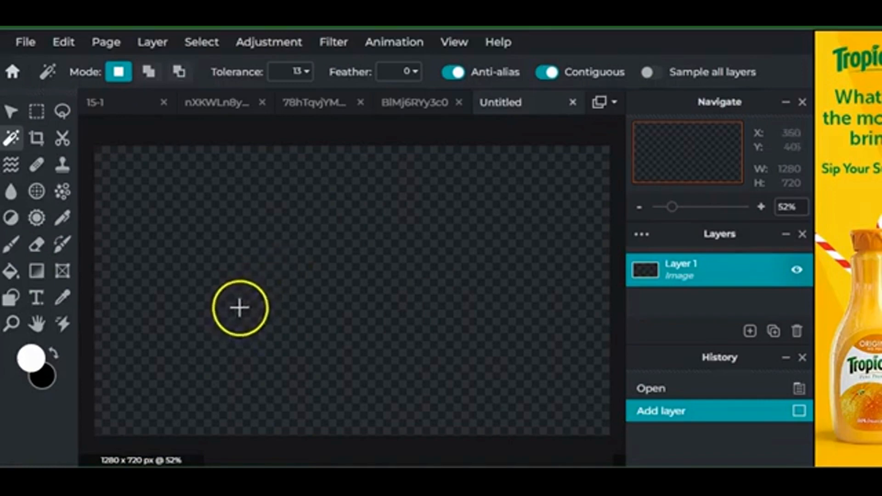
{"action": "left_click", "coordinate": [27, 46]}
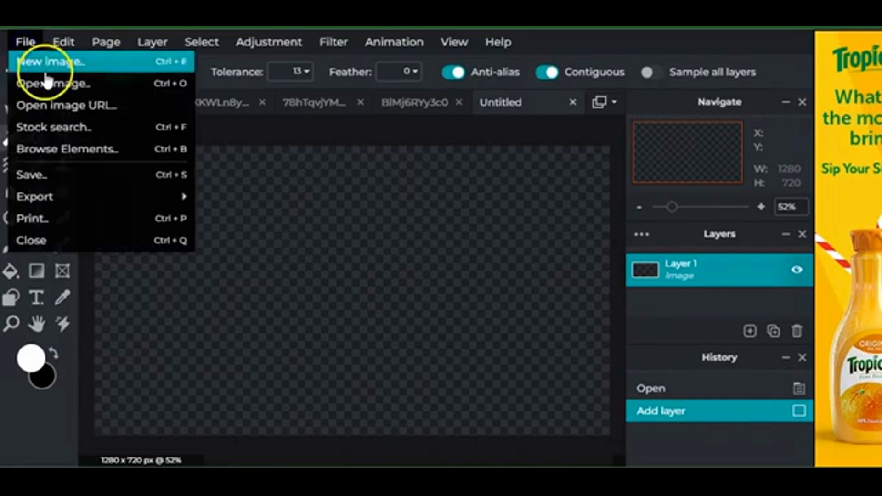
Search stock images for 'flower', load more results, and open the two-leaf sprig photo at Web size, 1280 x 1280
{"action": "left_click", "coordinate": [65, 131]}
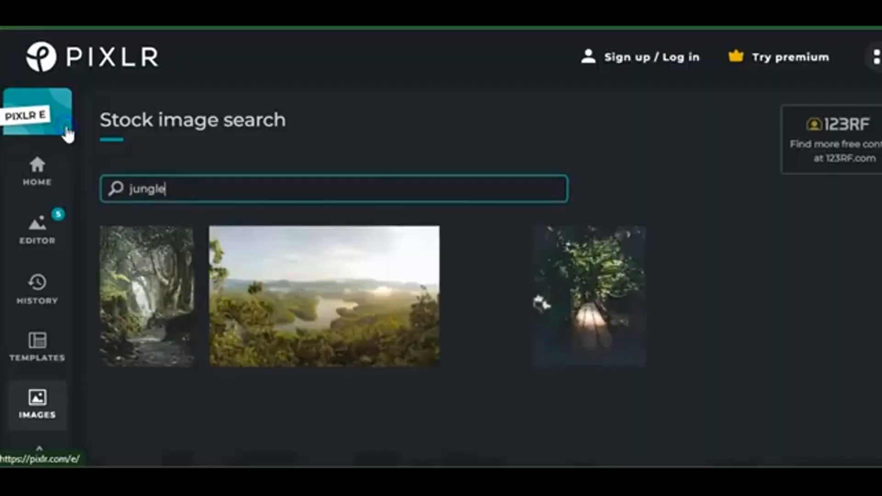
{"action": "left_click", "coordinate": [171, 190]}
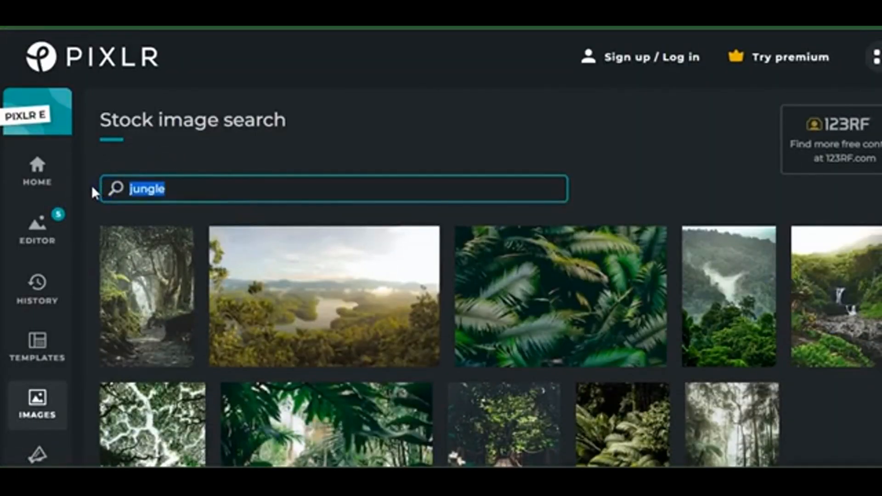
{"action": "type", "text": "flower"}
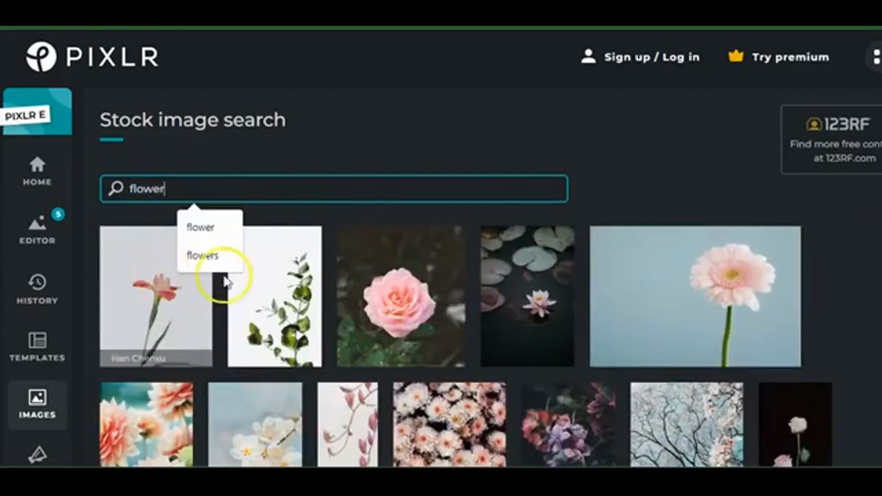
{"action": "scroll", "coordinate": [613, 409], "scroll_direction": "down", "scroll_amount": 8}
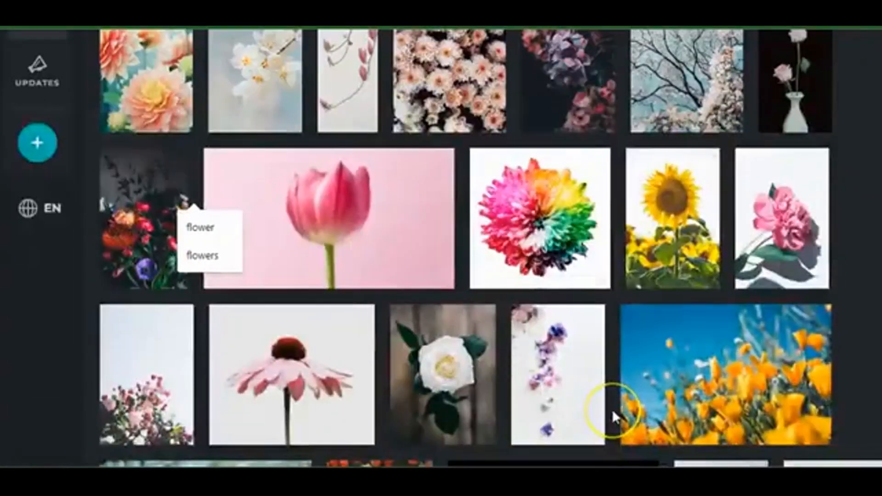
{"action": "scroll", "coordinate": [612, 409], "scroll_direction": "down", "scroll_amount": 7}
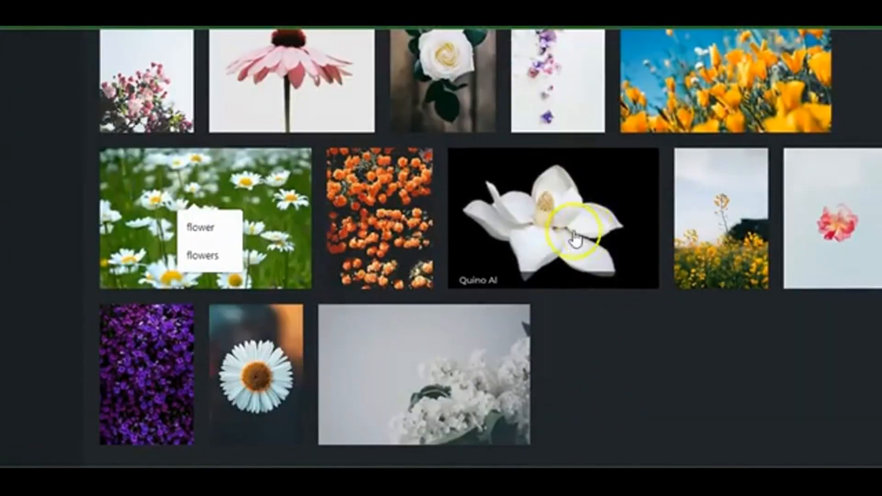
{"action": "scroll", "coordinate": [573, 242], "scroll_direction": "down", "scroll_amount": 2}
{"action": "scroll", "coordinate": [568, 238], "scroll_direction": "up", "scroll_amount": 5}
{"action": "scroll", "coordinate": [540, 427], "scroll_direction": "down", "scroll_amount": 5}
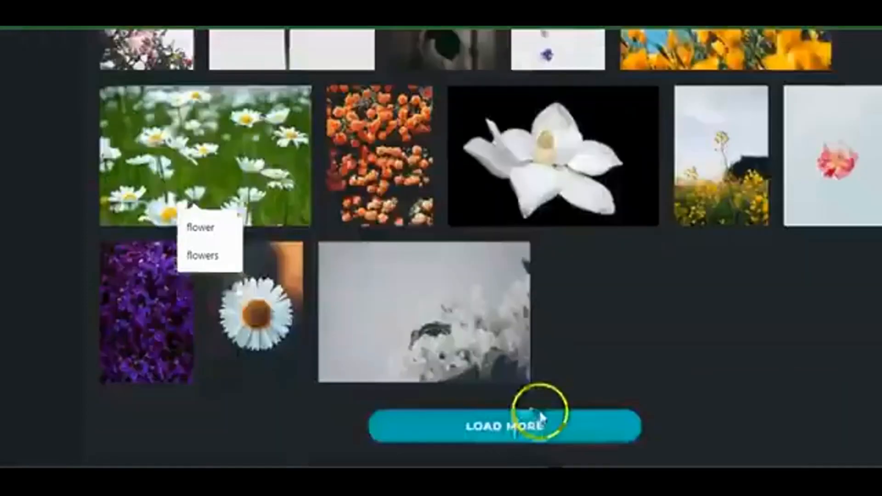
{"action": "left_click", "coordinate": [529, 410]}
{"action": "scroll", "coordinate": [537, 411], "scroll_direction": "down", "scroll_amount": 7}
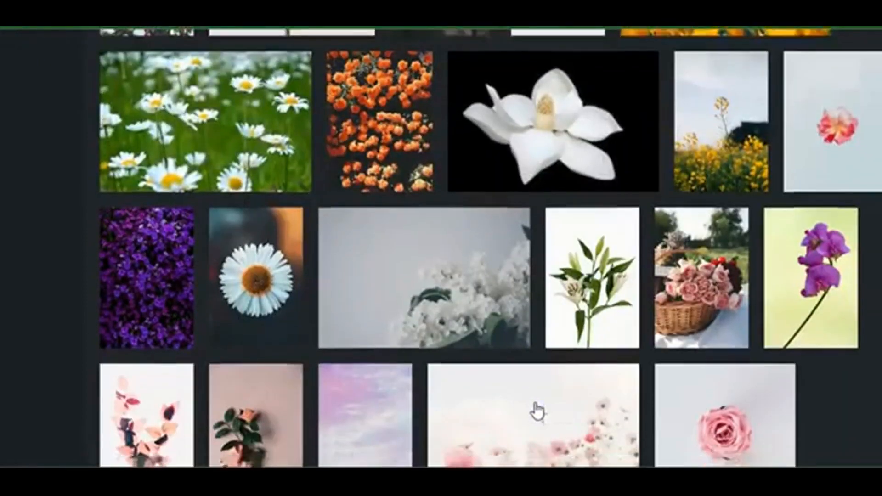
{"action": "left_click", "coordinate": [409, 354]}
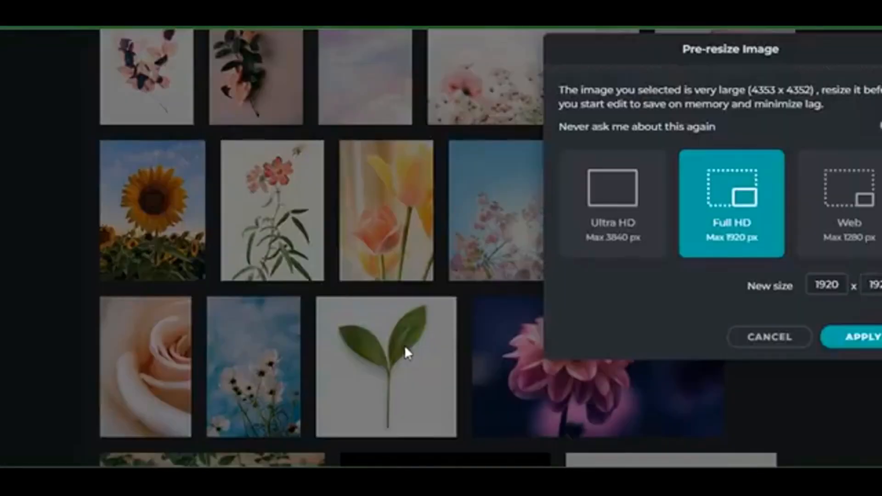
{"action": "left_click", "coordinate": [835, 207]}
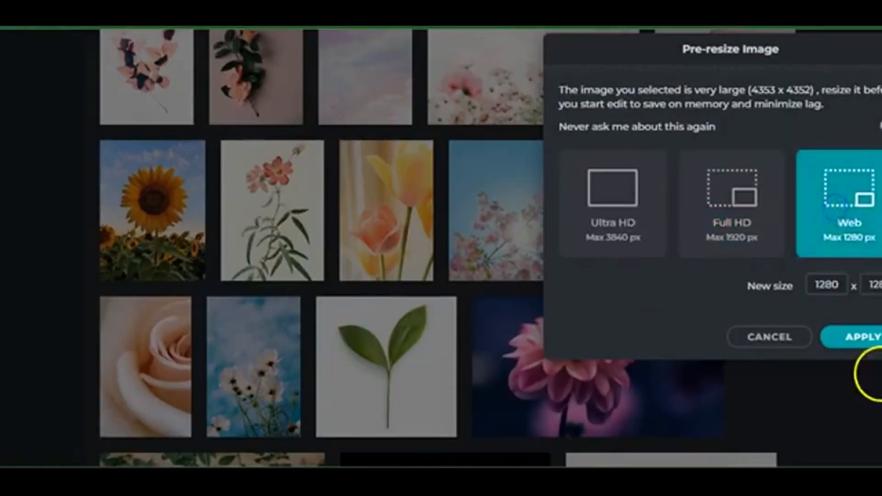
{"action": "left_click", "coordinate": [866, 345]}
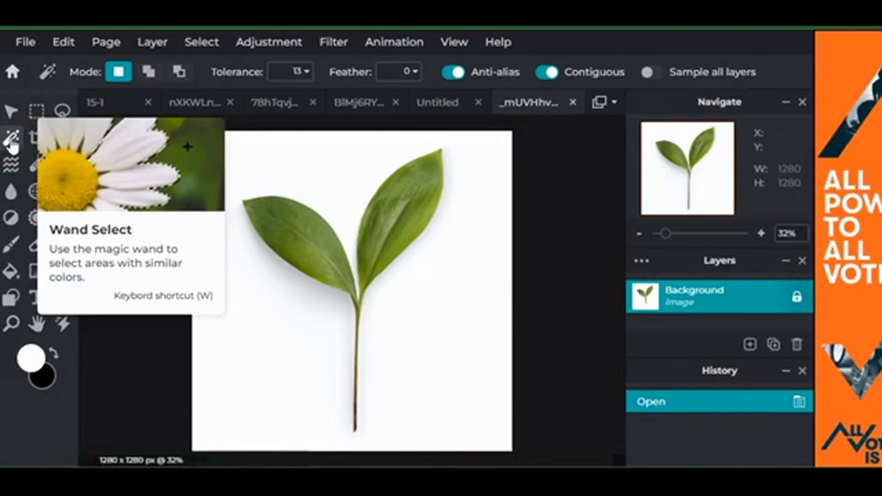
Wand-select parts of the left leaf, raising the tolerance to 25
{"action": "left_click", "coordinate": [291, 226]}
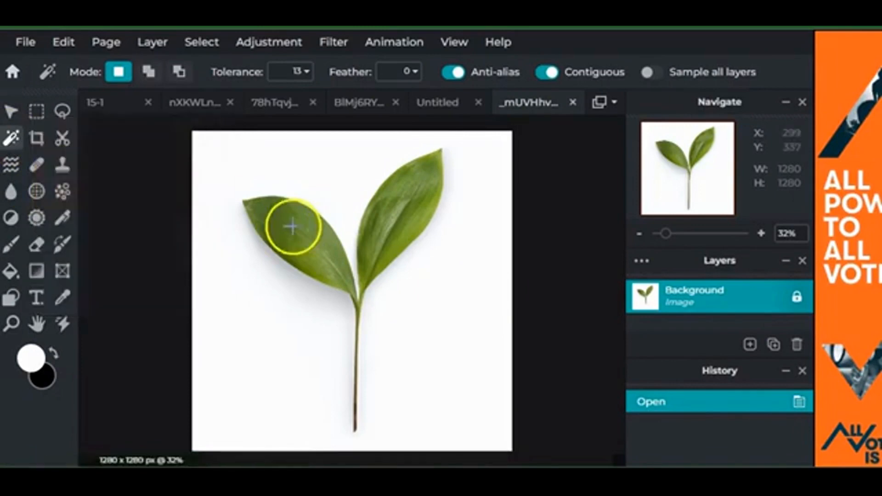
{"action": "left_click", "coordinate": [325, 283]}
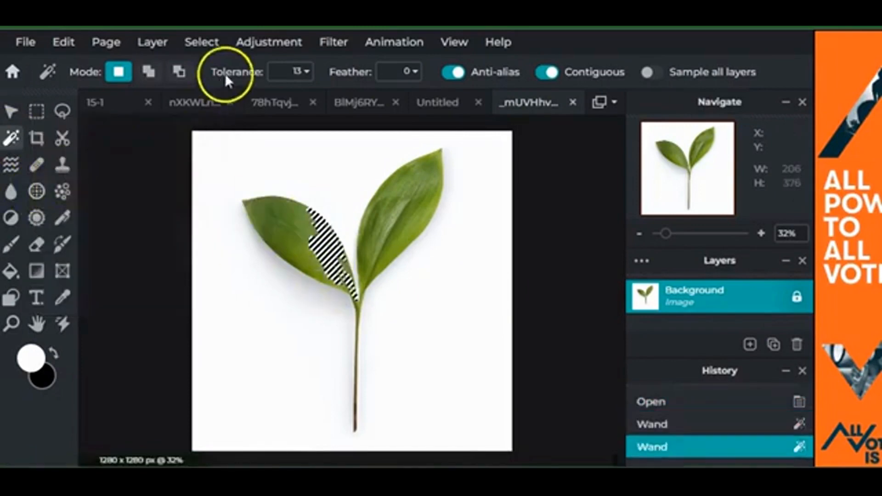
{"action": "left_click", "coordinate": [298, 77]}
{"action": "left_click_drag", "start_coordinate": [165, 107], "coordinate": [179, 106]}
{"action": "left_click", "coordinate": [272, 210]}
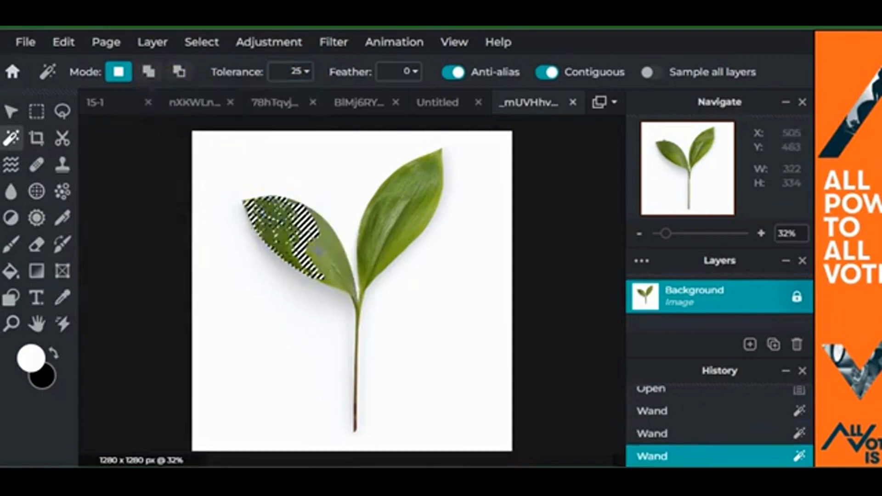
{"action": "left_click", "coordinate": [320, 253]}
Try the wand on the whole plant at tolerance 70, then 62, then deselect and pick Lasso Select
{"action": "left_click", "coordinate": [304, 73]}
{"action": "left_click_drag", "start_coordinate": [178, 98], "coordinate": [204, 96]}
{"action": "left_click", "coordinate": [400, 185]}
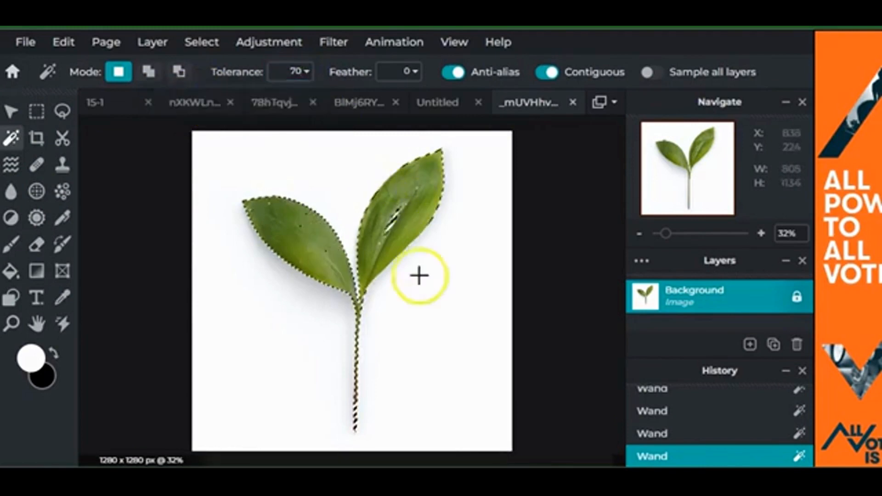
{"action": "left_click", "coordinate": [304, 72]}
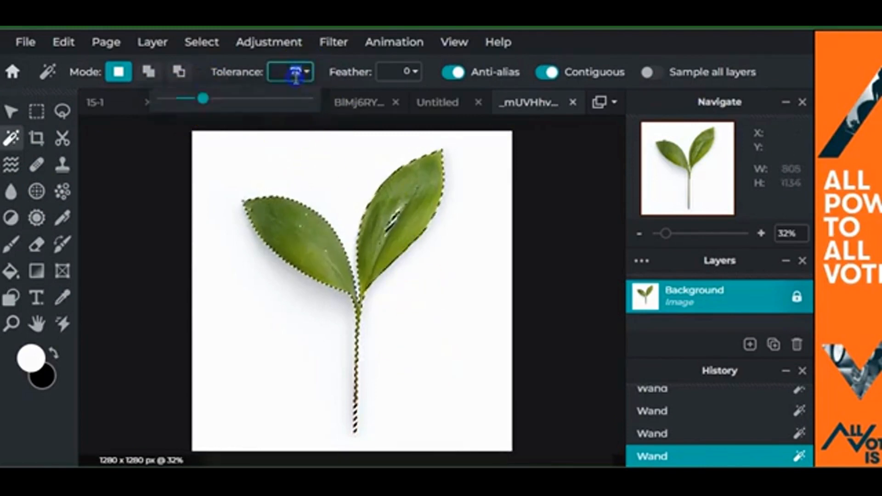
{"action": "left_click_drag", "start_coordinate": [206, 107], "coordinate": [198, 109]}
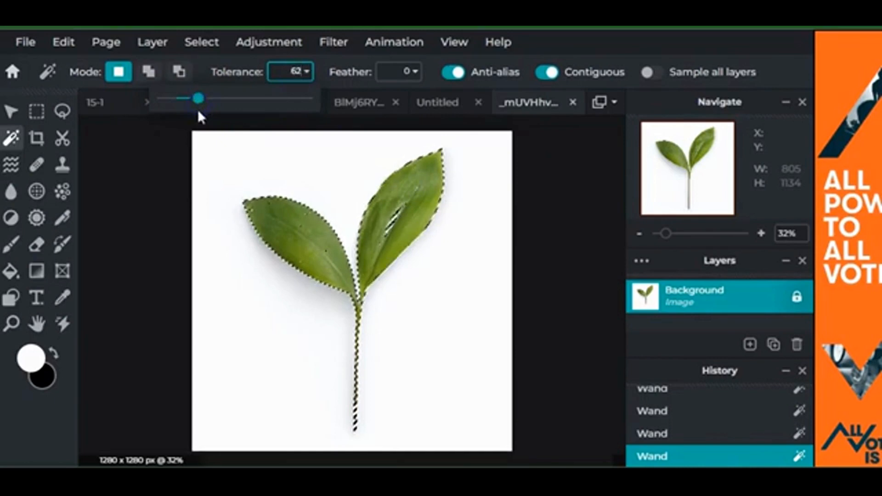
{"action": "left_click", "coordinate": [109, 140]}
{"action": "left_click", "coordinate": [63, 111]}
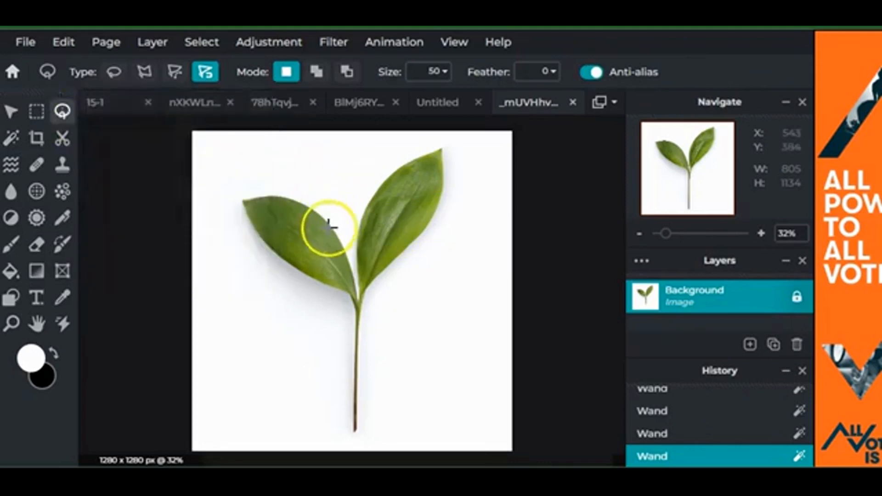
{"action": "mouse_move", "coordinate": [329, 226]}
{"action": "left_mouse_down"}
{"action": "mouse_move", "coordinate": [264, 200]}
{"action": "mouse_move", "coordinate": [245, 205]}
{"action": "mouse_move", "coordinate": [279, 276]}
{"action": "mouse_move", "coordinate": [358, 307]}
{"action": "mouse_move", "coordinate": [363, 274]}
{"action": "mouse_move", "coordinate": [326, 220]}
{"action": "mouse_move", "coordinate": [289, 362]}
{"action": "mouse_move", "coordinate": [162, 283]}
{"action": "left_mouse_up"}
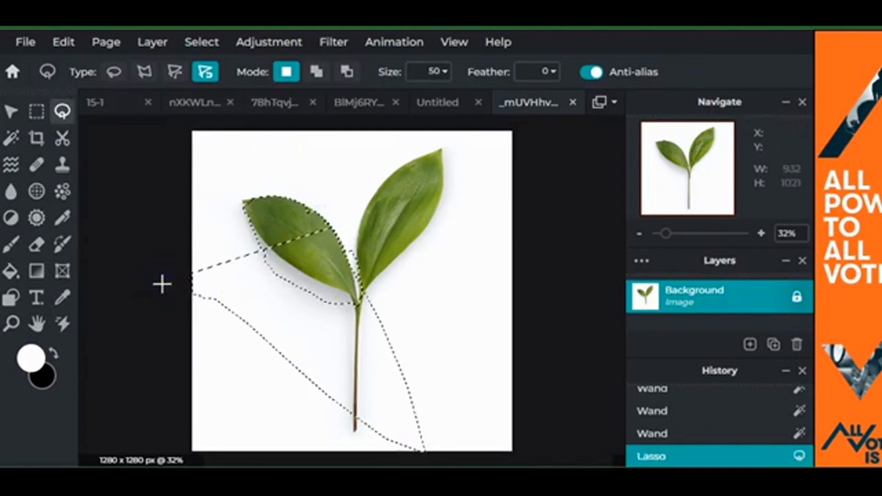
{"action": "left_click", "coordinate": [161, 281]}
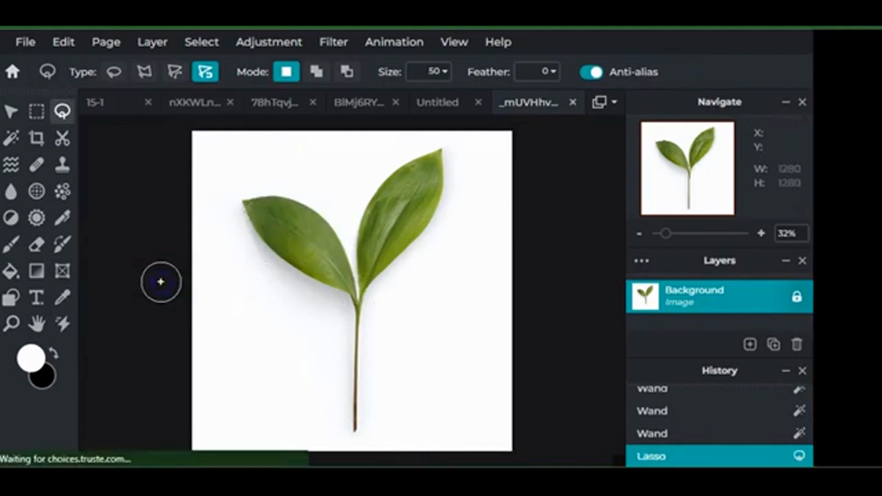
{"action": "left_click", "coordinate": [114, 72]}
{"action": "mouse_move", "coordinate": [197, 151]}
{"action": "left_mouse_down"}
{"action": "mouse_move", "coordinate": [324, 197]}
{"action": "mouse_move", "coordinate": [313, 202]}
{"action": "mouse_move", "coordinate": [342, 219]}
{"action": "mouse_move", "coordinate": [351, 275]}
{"action": "mouse_move", "coordinate": [228, 335]}
{"action": "mouse_move", "coordinate": [273, 189]}
{"action": "mouse_move", "coordinate": [289, 302]}
{"action": "mouse_move", "coordinate": [330, 230]}
{"action": "mouse_move", "coordinate": [348, 261]}
{"action": "mouse_move", "coordinate": [445, 262]}
{"action": "mouse_move", "coordinate": [296, 317]}
{"action": "mouse_move", "coordinate": [354, 177]}
{"action": "mouse_move", "coordinate": [356, 283]}
{"action": "mouse_move", "coordinate": [130, 225]}
{"action": "left_mouse_up"}
{"action": "left_click", "coordinate": [130, 224]}
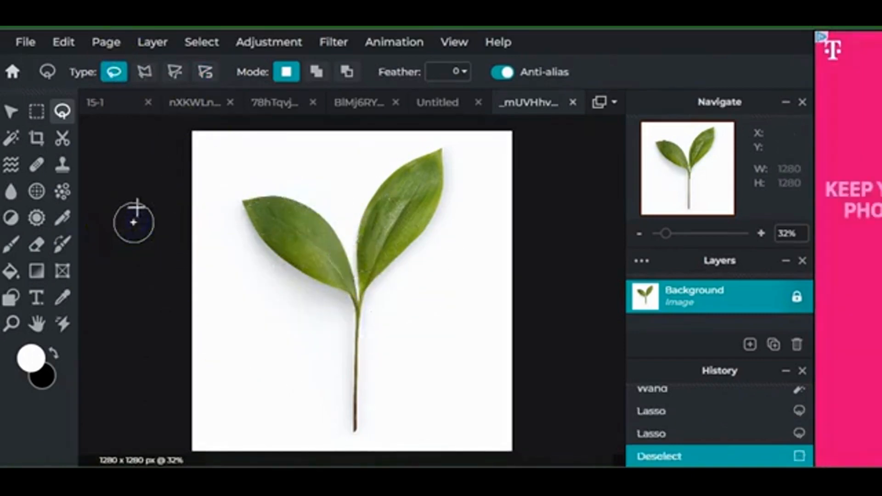
{"action": "left_click", "coordinate": [143, 78]}
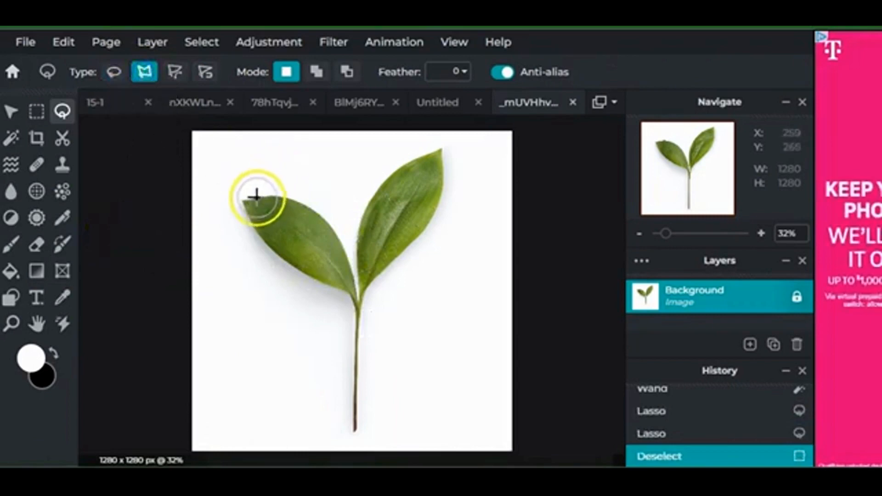
{"action": "left_click", "coordinate": [356, 281]}
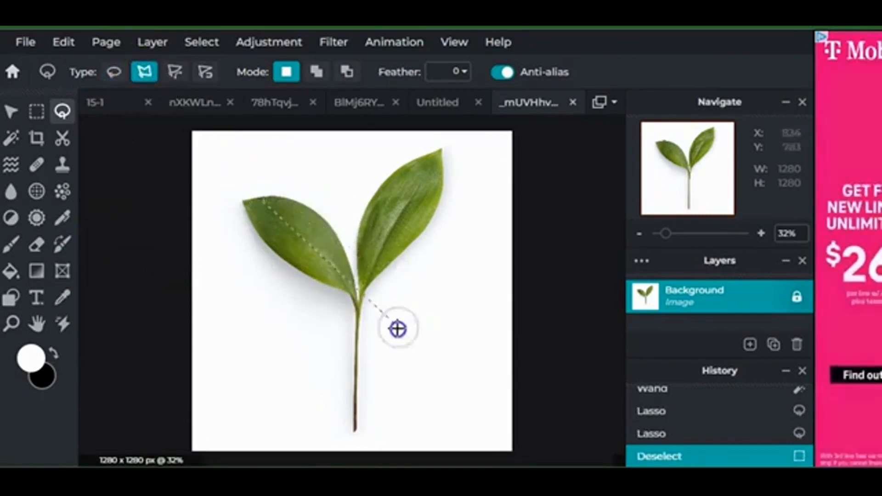
{"action": "left_click", "coordinate": [416, 316]}
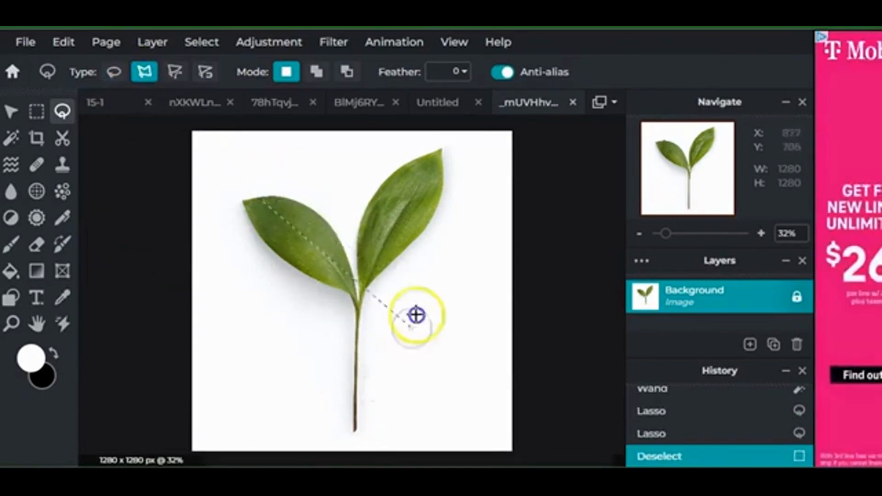
{"action": "double_click", "coordinate": [158, 198]}
{"action": "left_click", "coordinate": [174, 72]}
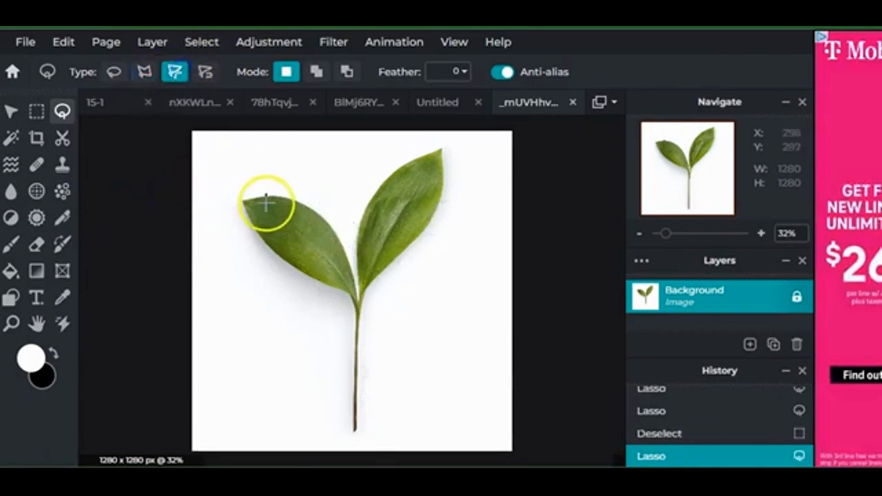
{"action": "left_click", "coordinate": [291, 289]}
{"action": "left_click", "coordinate": [244, 178]}
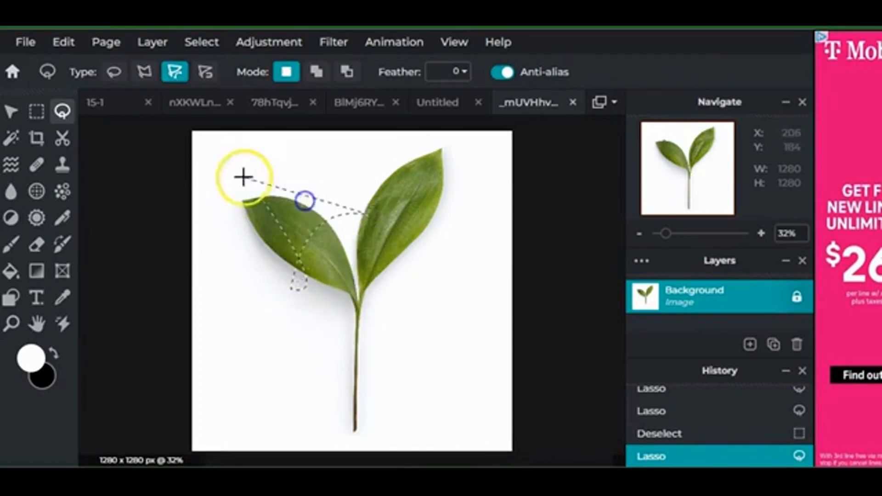
{"action": "left_click", "coordinate": [164, 189]}
{"action": "left_click", "coordinate": [205, 71]}
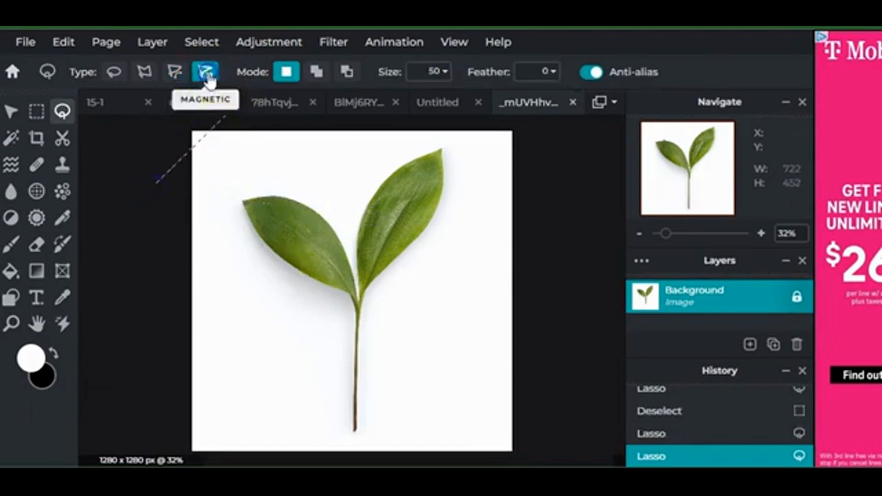
{"action": "left_click", "coordinate": [168, 180]}
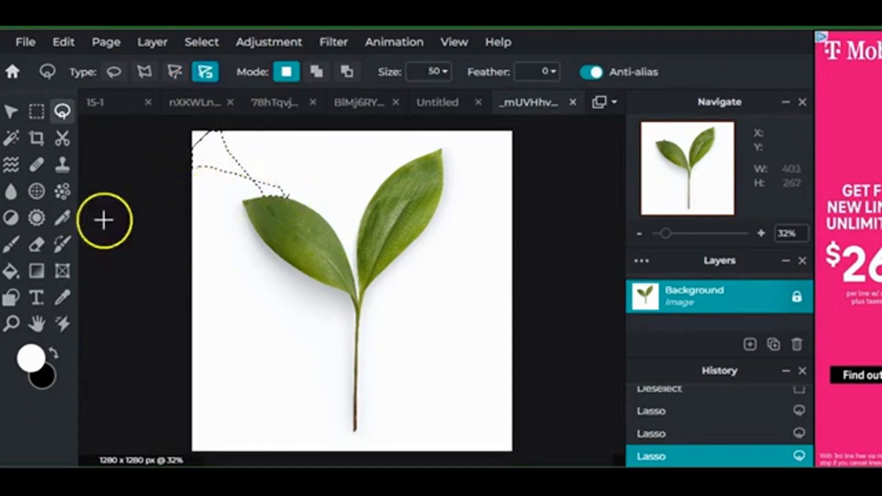
{"action": "right_click", "coordinate": [138, 204]}
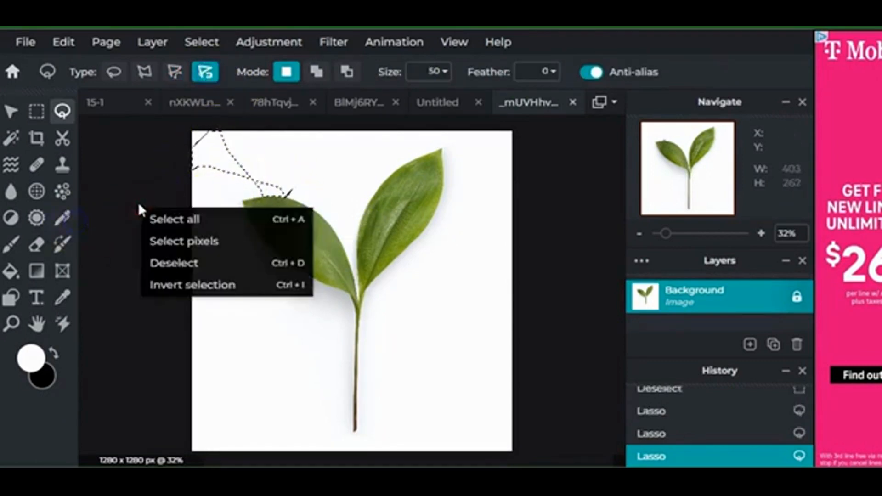
{"action": "left_click", "coordinate": [177, 263]}
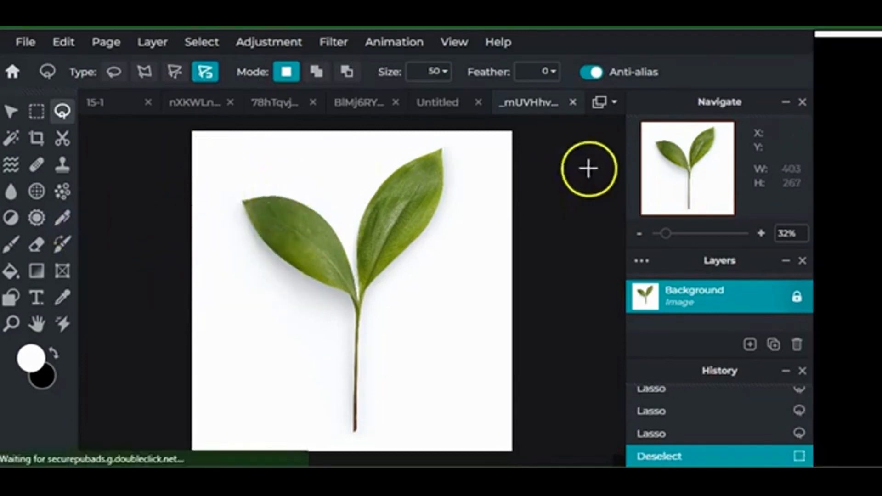
Zoom in and trace the left leaf's edge with the Magnetic lasso, closing at the leaf junction
{"action": "left_click_drag", "start_coordinate": [666, 234], "coordinate": [672, 251]}
{"action": "left_click", "coordinate": [688, 235]}
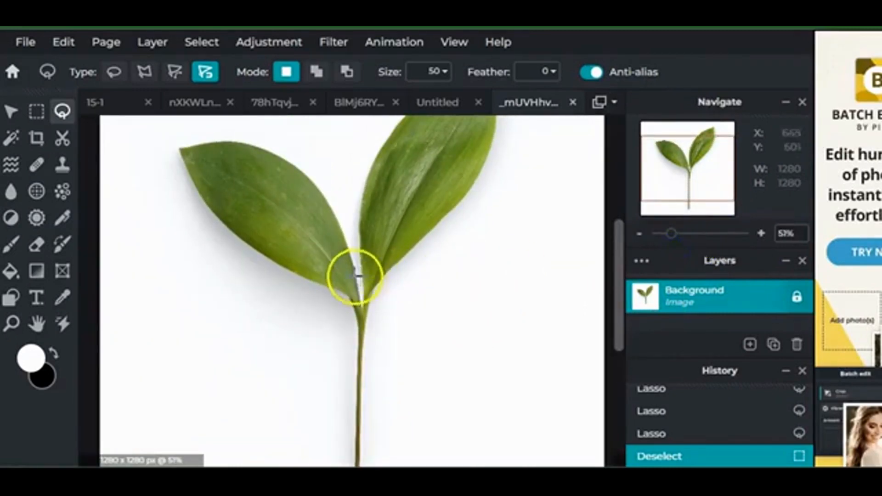
{"action": "left_click", "coordinate": [356, 273]}
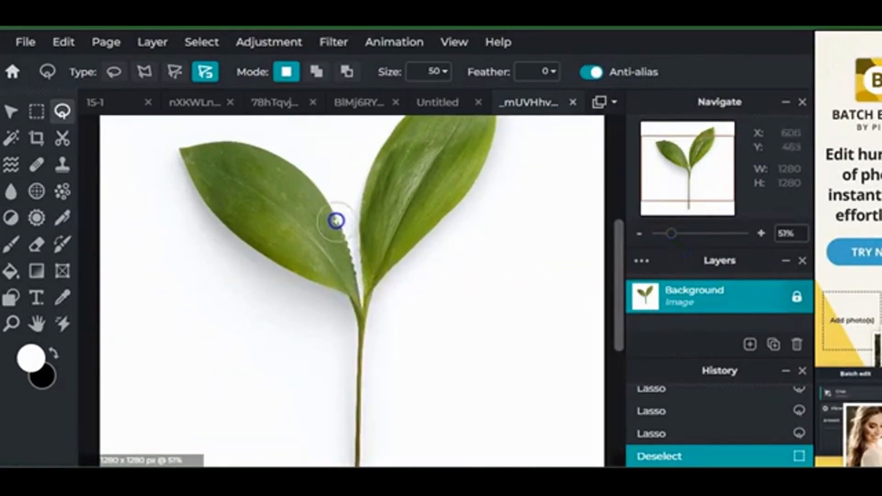
{"action": "mouse_move", "coordinate": [335, 221]}
{"action": "left_mouse_down"}
{"action": "mouse_move", "coordinate": [317, 191]}
{"action": "mouse_move", "coordinate": [250, 146]}
{"action": "mouse_move", "coordinate": [179, 147]}
{"action": "mouse_move", "coordinate": [191, 184]}
{"action": "mouse_move", "coordinate": [244, 242]}
{"action": "mouse_move", "coordinate": [290, 275]}
{"action": "left_mouse_up"}
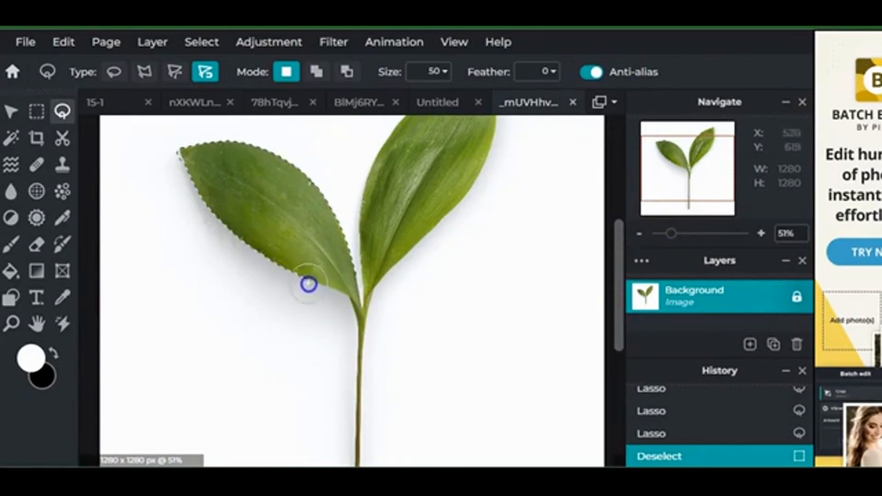
{"action": "left_click_drag", "start_coordinate": [359, 321], "coordinate": [355, 271]}
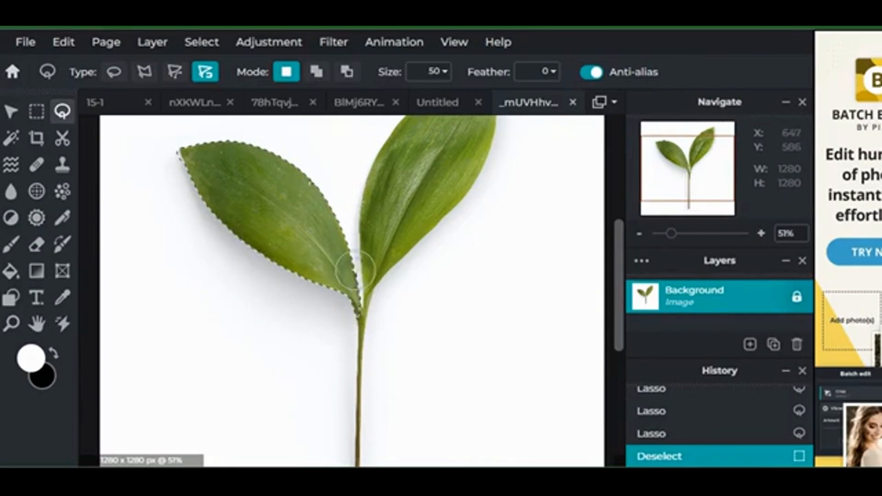
{"action": "left_click", "coordinate": [355, 271]}
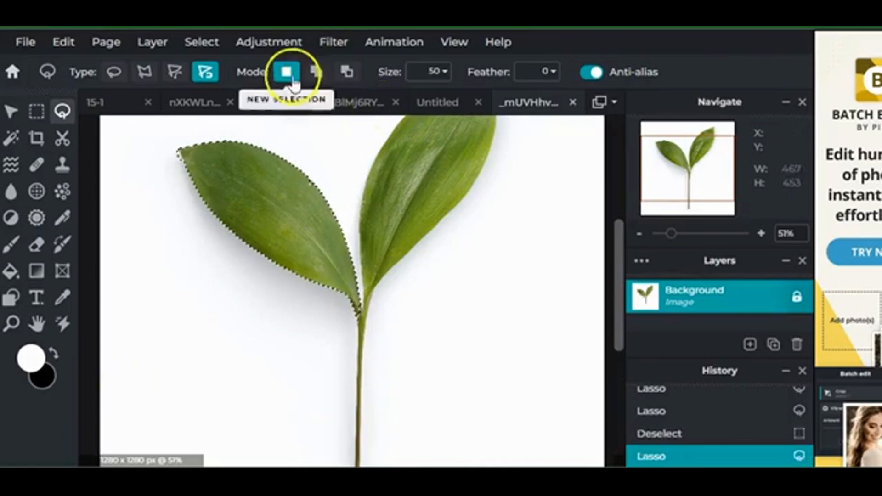
{"action": "left_click", "coordinate": [285, 50]}
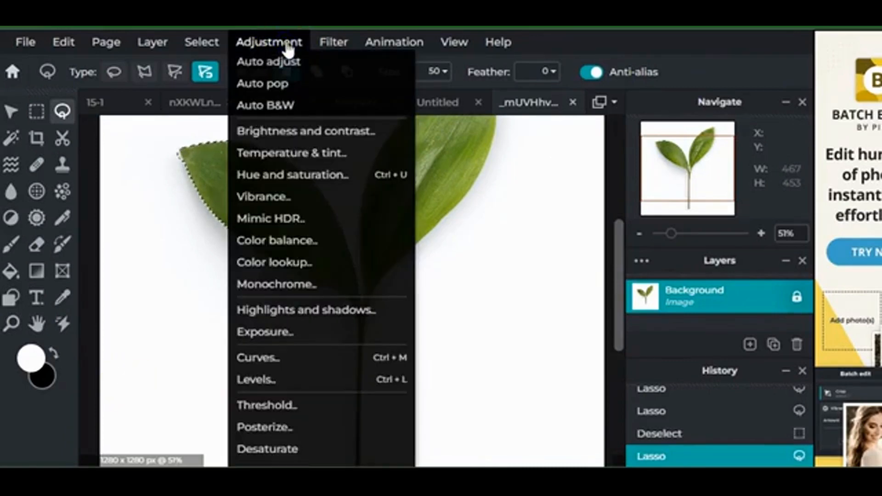
Tint the selected left leaf teal with Hue and saturation's Colorize option, then apply it
{"action": "left_click", "coordinate": [344, 177]}
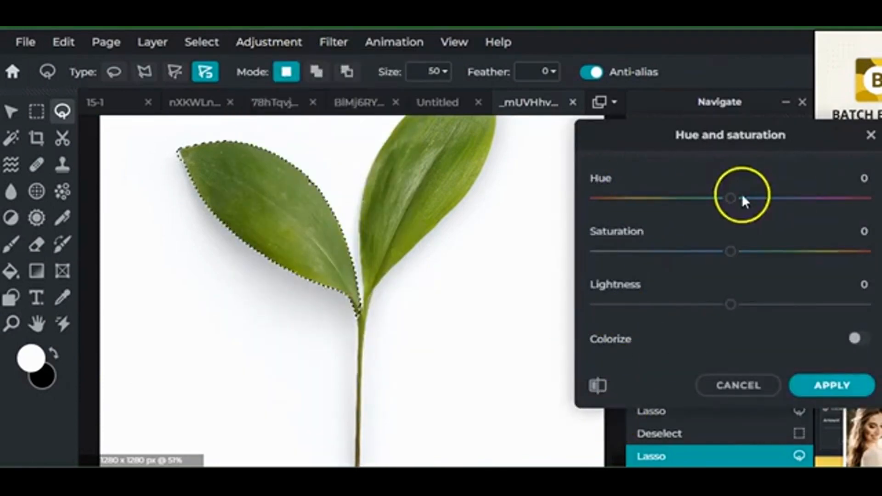
{"action": "mouse_move", "coordinate": [731, 199]}
{"action": "left_mouse_down"}
{"action": "mouse_move", "coordinate": [643, 202]}
{"action": "mouse_move", "coordinate": [719, 203]}
{"action": "left_mouse_up"}
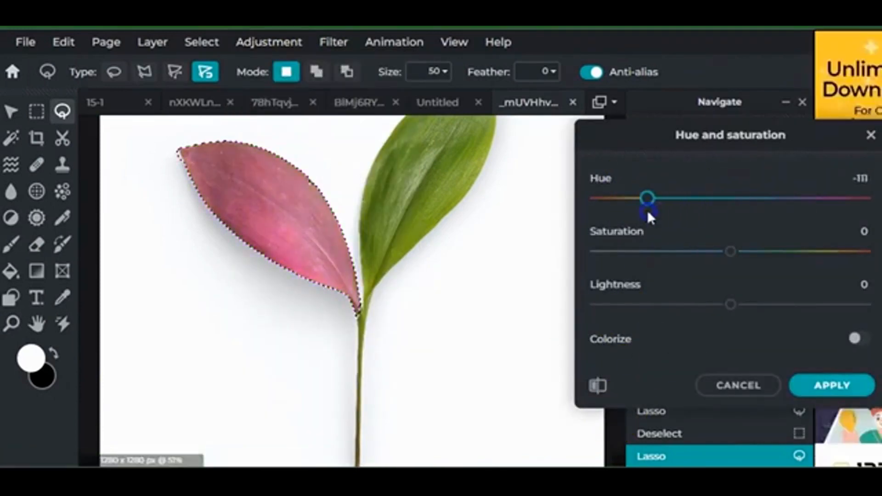
{"action": "left_click_drag", "start_coordinate": [648, 213], "coordinate": [660, 210]}
{"action": "left_click_drag", "start_coordinate": [730, 251], "coordinate": [650, 264]}
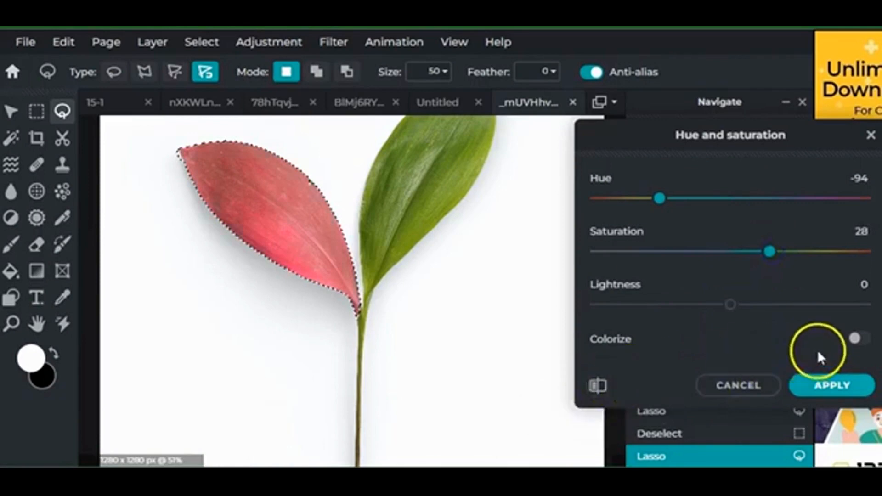
{"action": "left_click", "coordinate": [862, 339]}
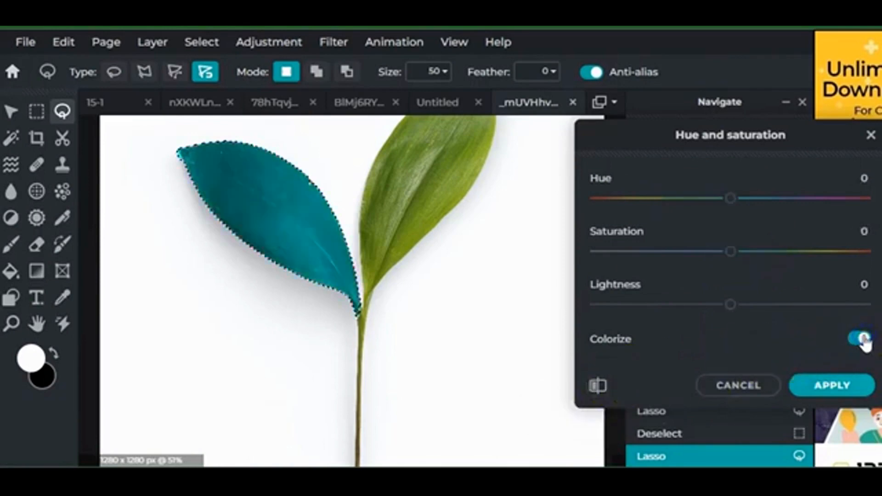
{"action": "left_click", "coordinate": [862, 339]}
{"action": "left_click", "coordinate": [861, 339]}
{"action": "left_click", "coordinate": [780, 351]}
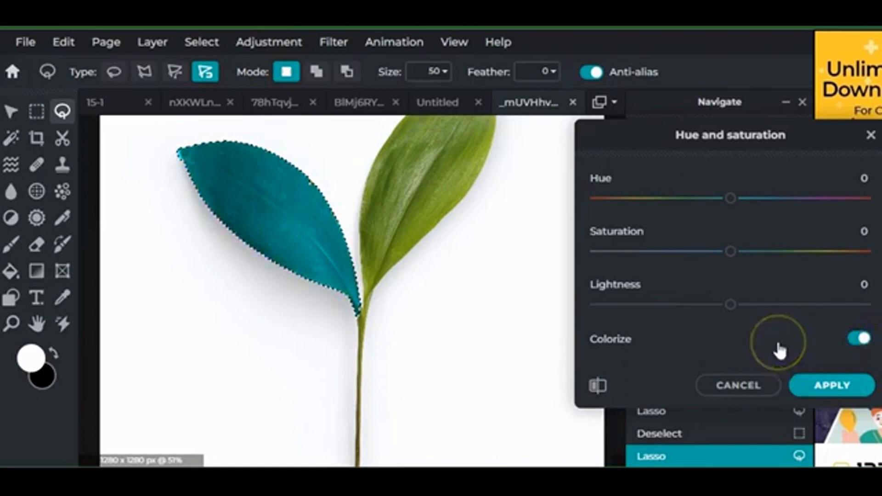
{"action": "left_click", "coordinate": [831, 375]}
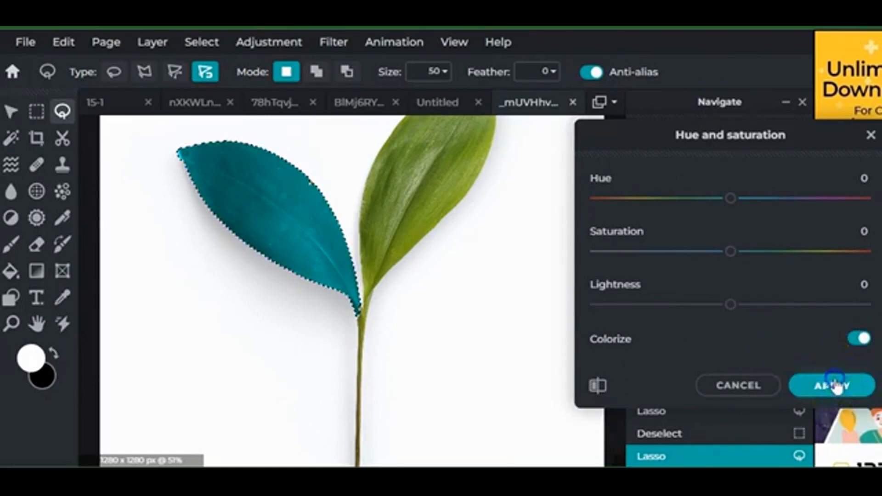
{"action": "left_click", "coordinate": [23, 42]}
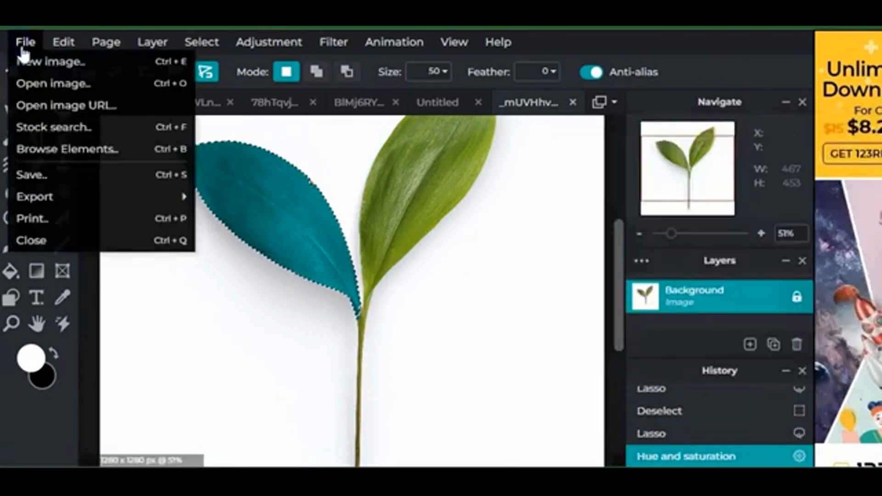
Dismiss the File menu and click the canvas with the Lasso to drop the leaf selection
{"action": "mouse_move", "coordinate": [95, 204]}
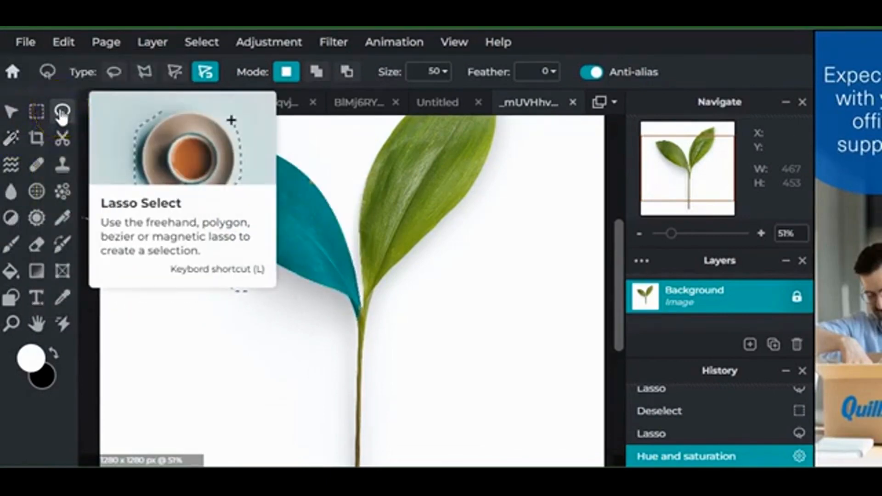
{"action": "double_click", "coordinate": [313, 354]}
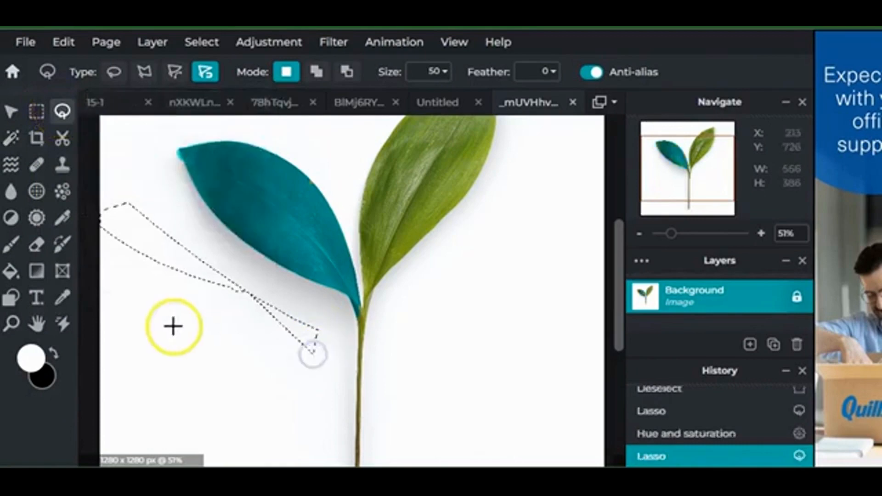
{"action": "left_click", "coordinate": [93, 311]}
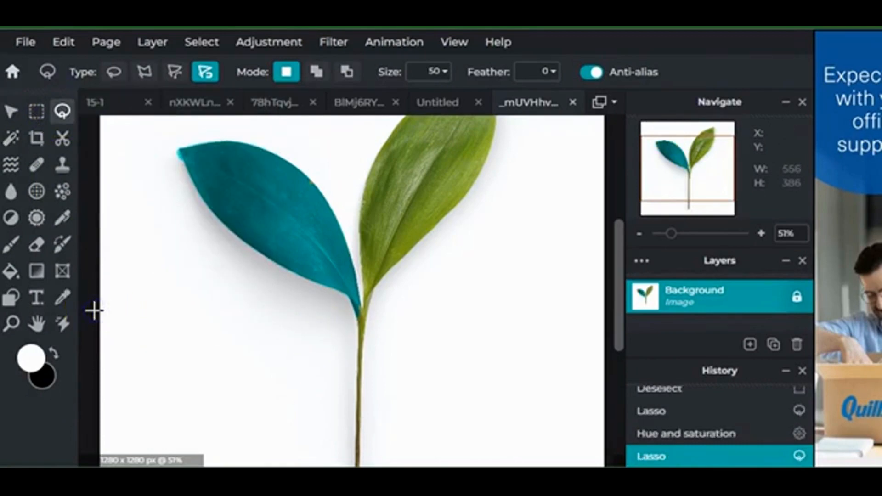